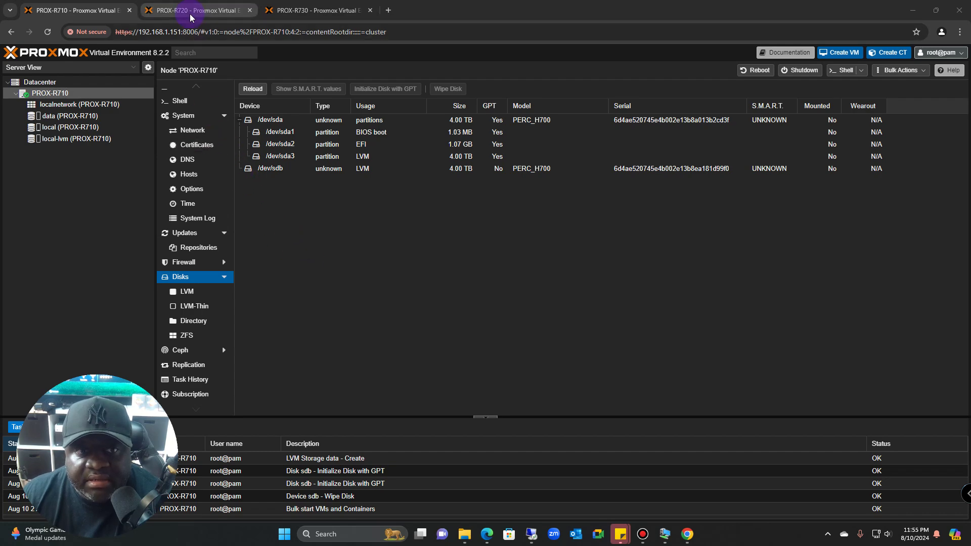
Look through the open PROX-R710, PROX-R720 and PROX-R730 nodes and compare their disk and storage pages.
left_click(281, 11)
left_click(197, 11)
left_click(107, 10)
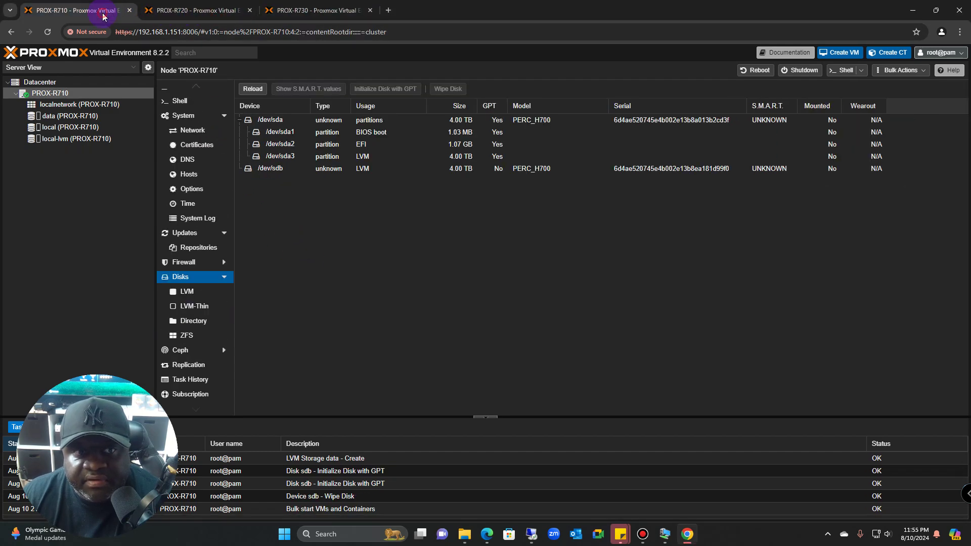
left_click(157, 11)
left_click(299, 7)
left_click(180, 12)
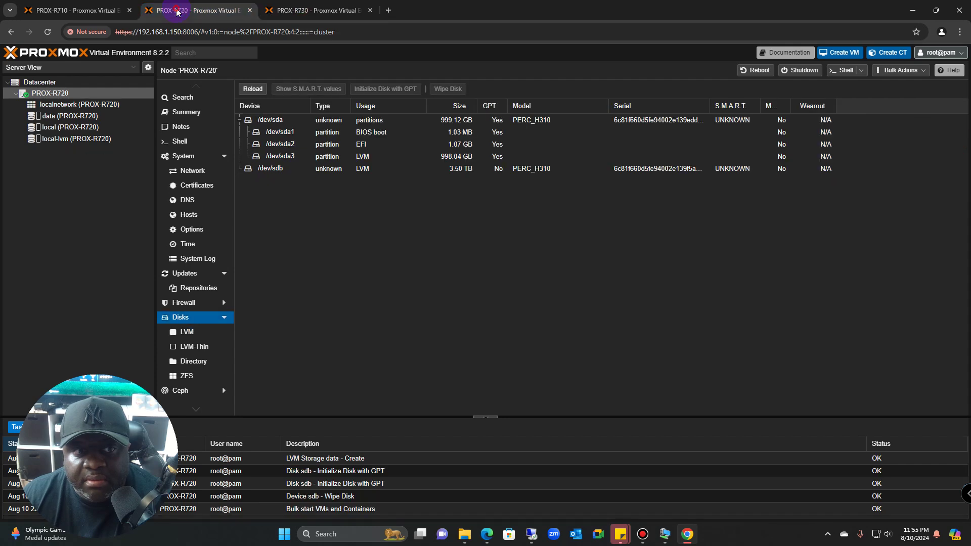
left_click(84, 17)
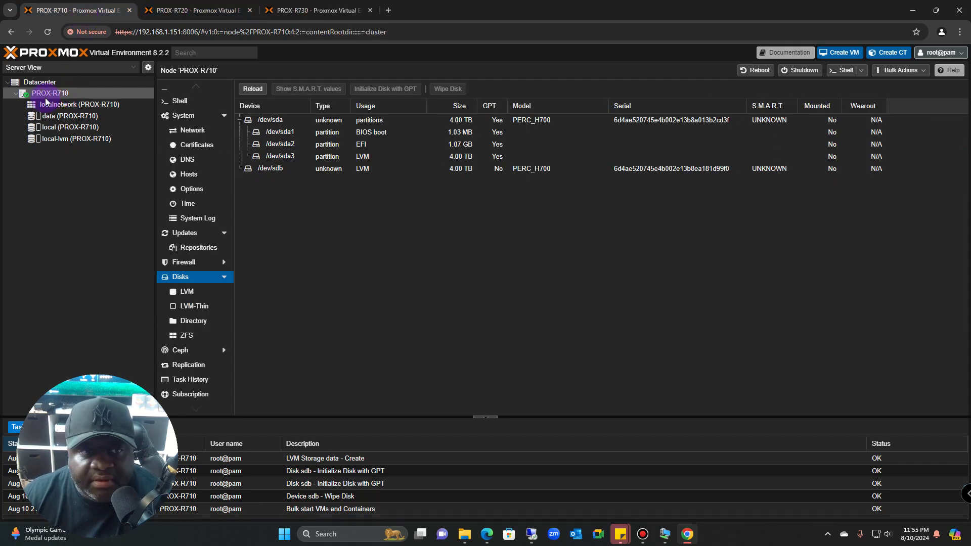
left_click(172, 10)
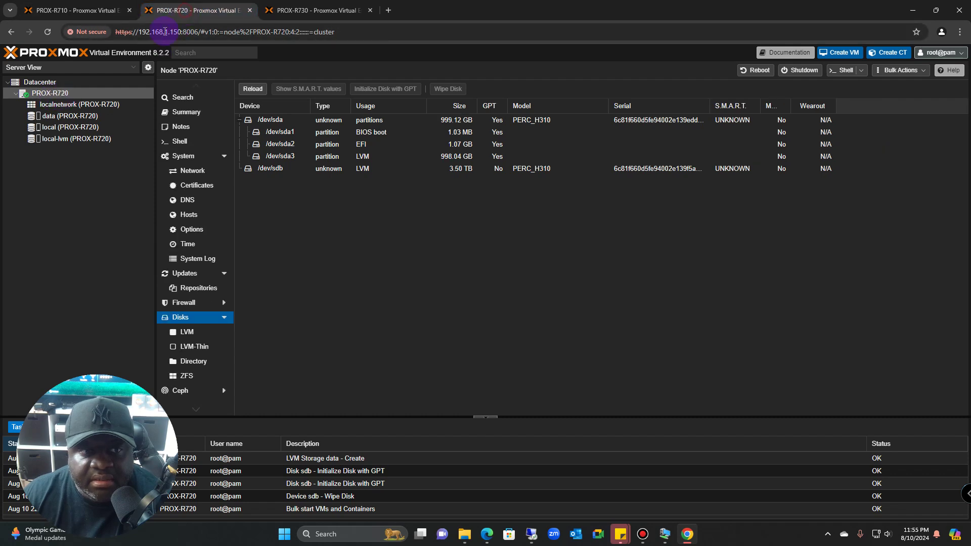
left_click(318, 10)
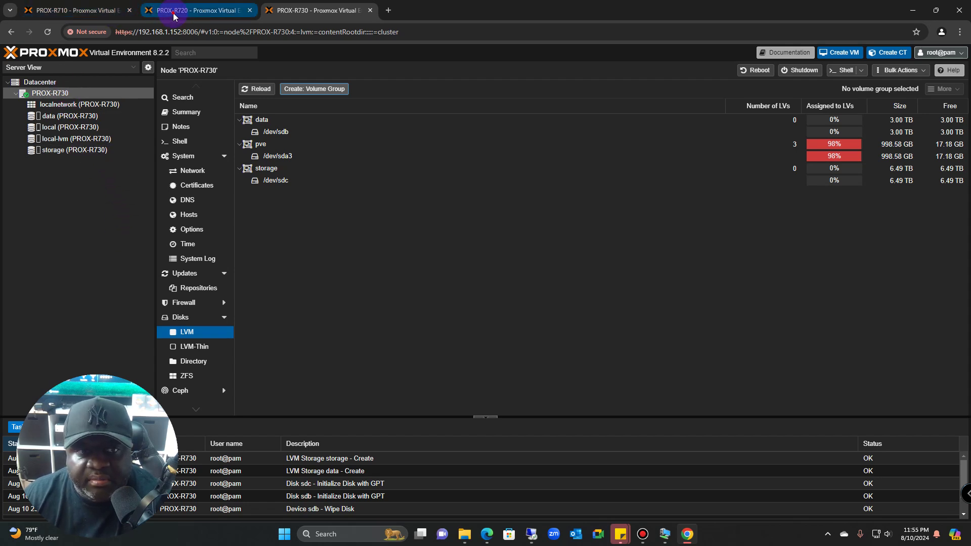
left_click(155, 12)
left_click(77, 11)
left_click(304, 11)
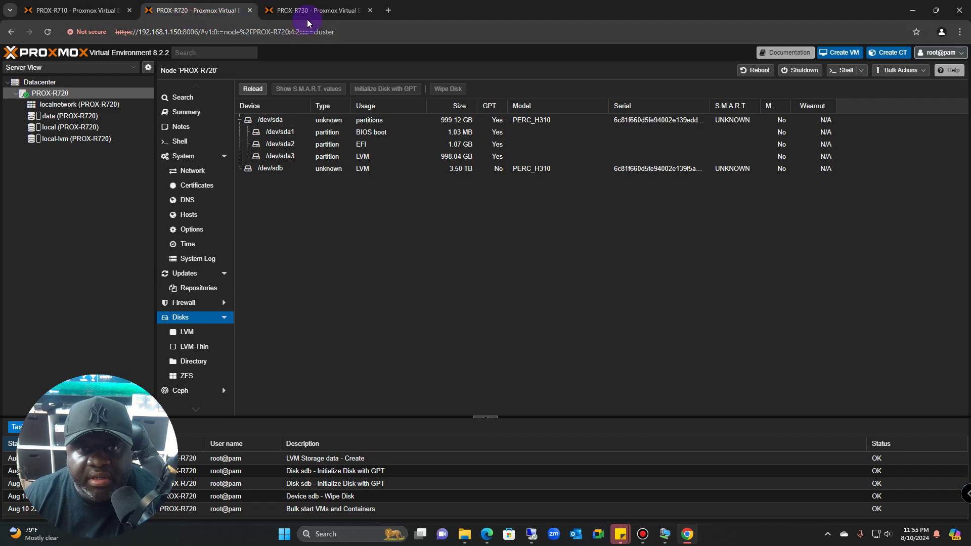
Check the datacenter cluster information on PROX-R710 and PROX-R730.
left_click(76, 12)
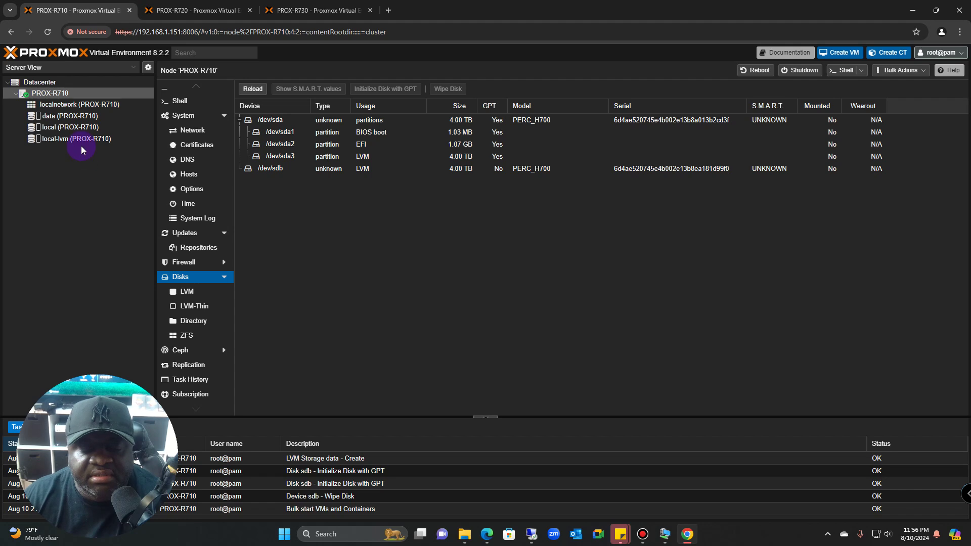
left_click(47, 86)
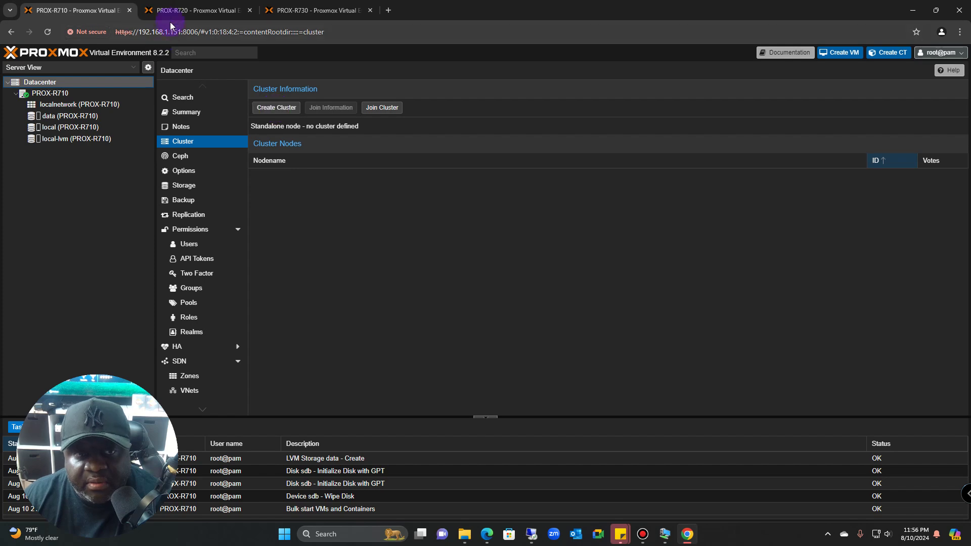
left_click(195, 10)
left_click(303, 10)
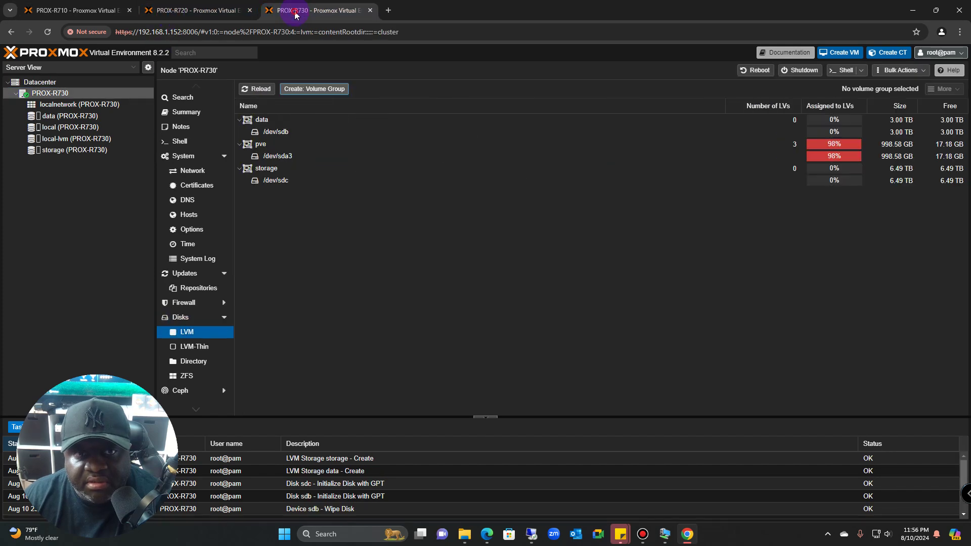
left_click(40, 82)
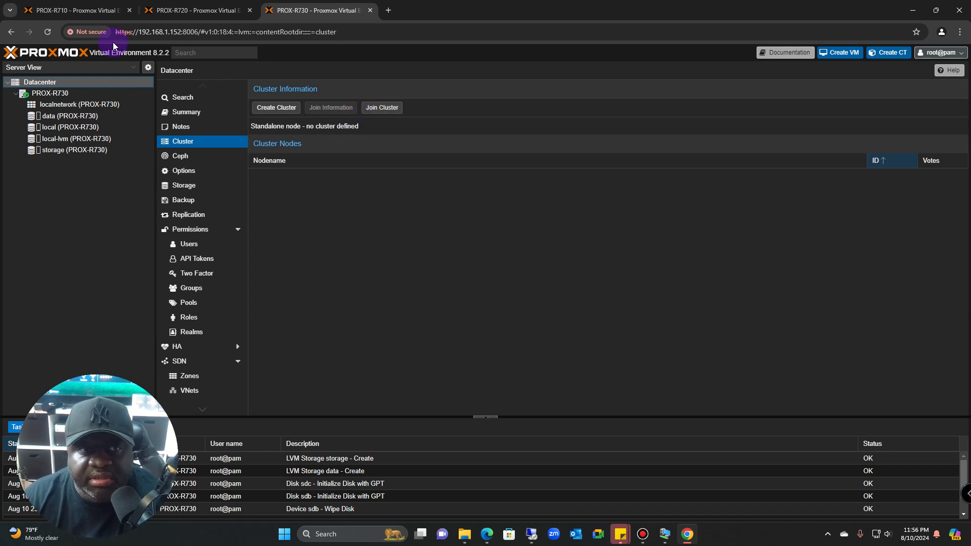
Create a cluster named homelabs on PROX-R710 with link 0 on 192.168.1.151, and dismiss the task output.
left_click(91, 14)
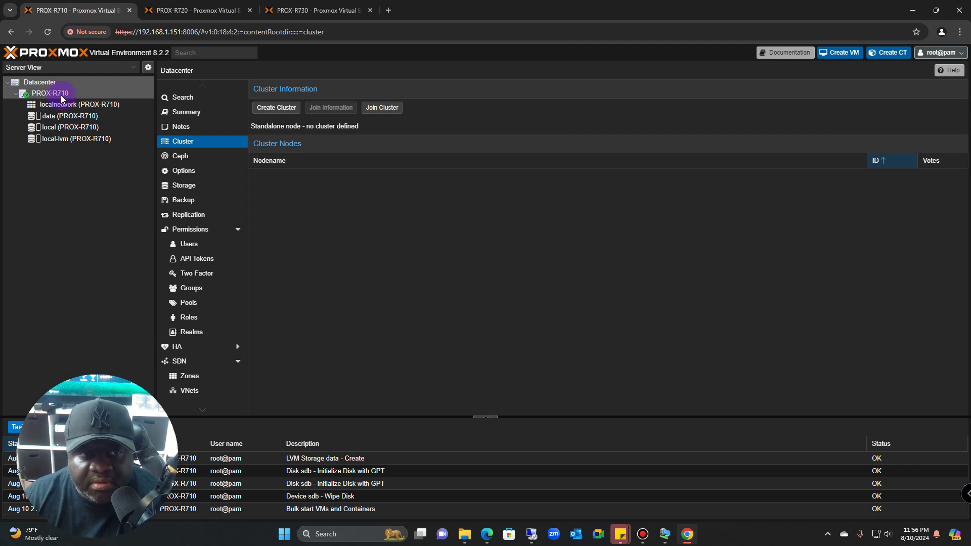
left_click(260, 109)
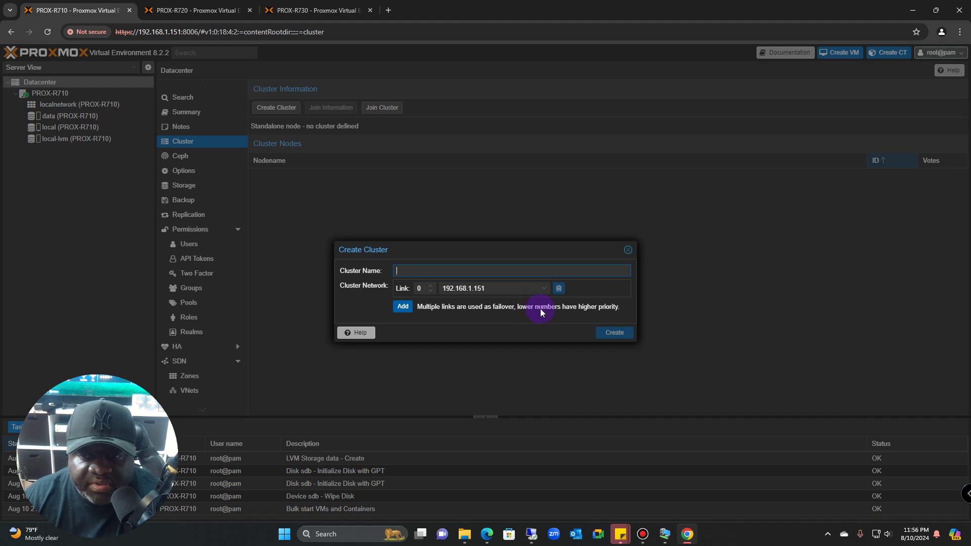
left_click(432, 286)
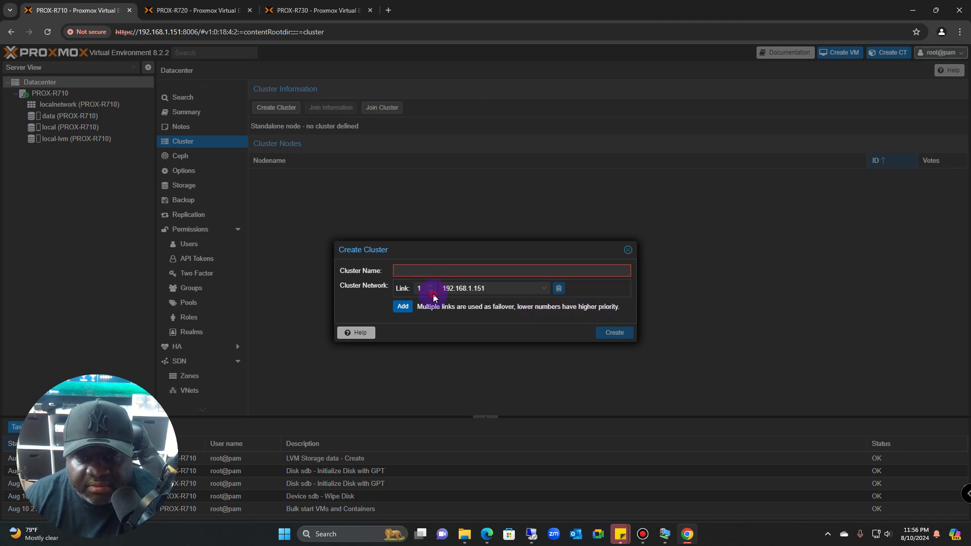
left_click(432, 291)
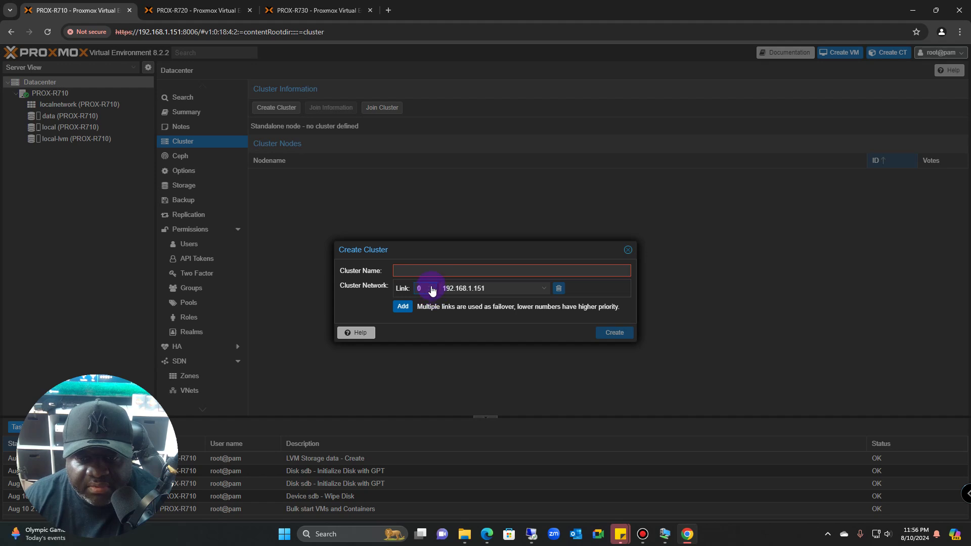
left_click(416, 271)
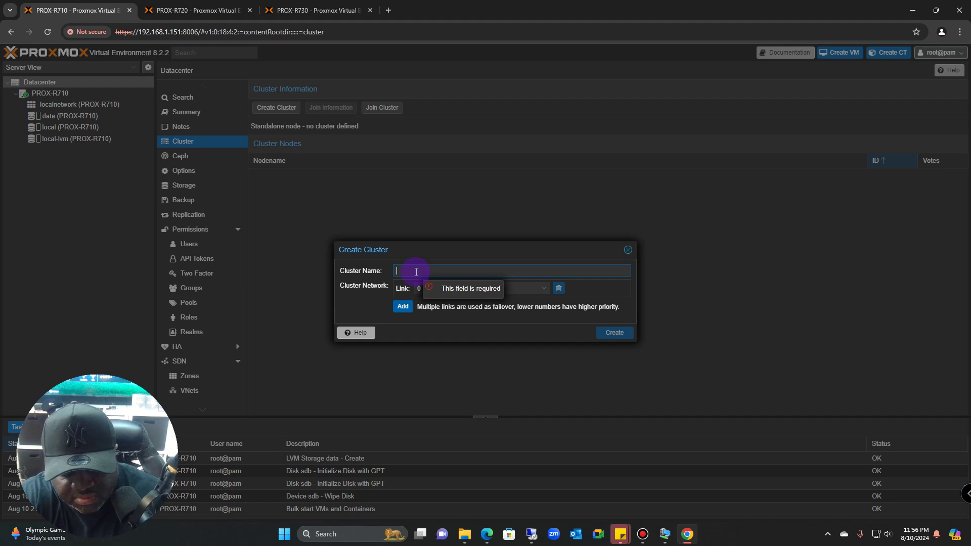
type("homela")
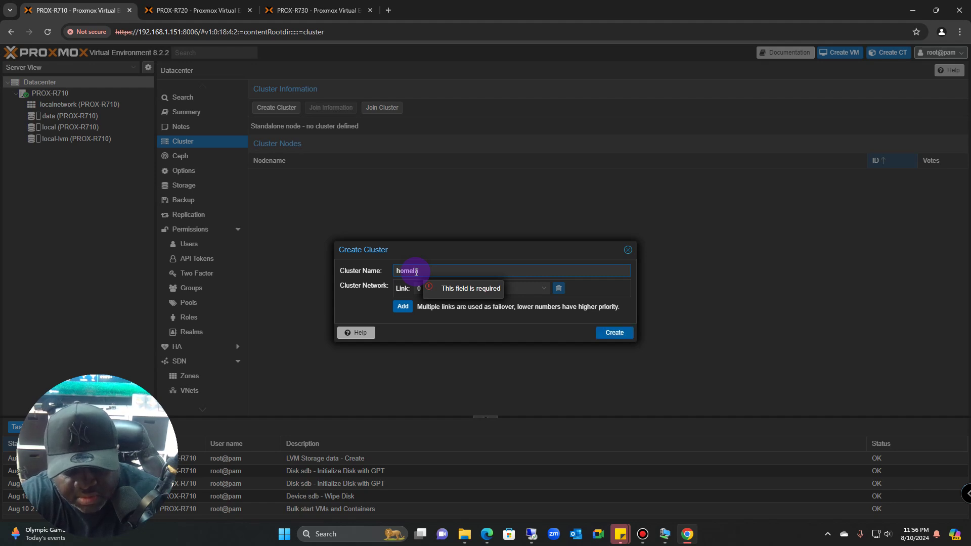
type("bs")
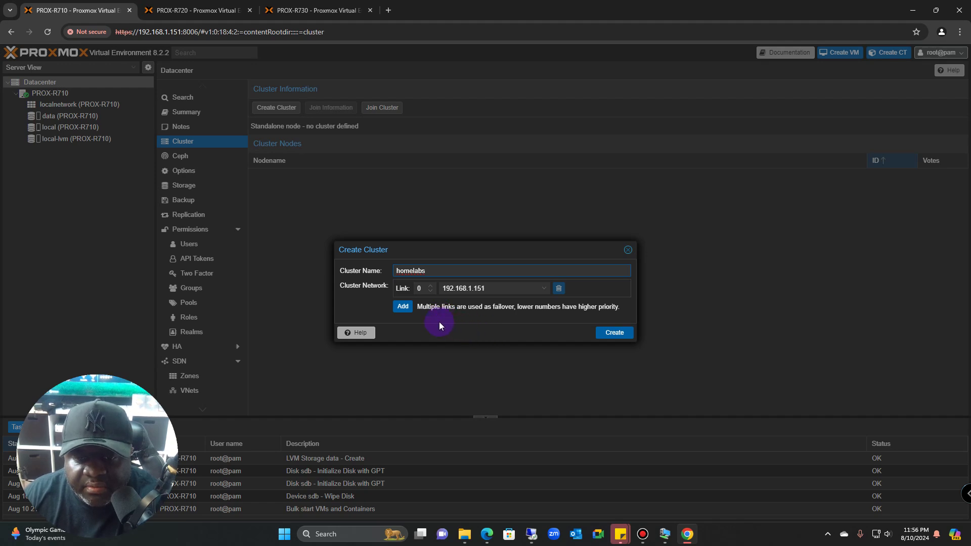
left_click(606, 335)
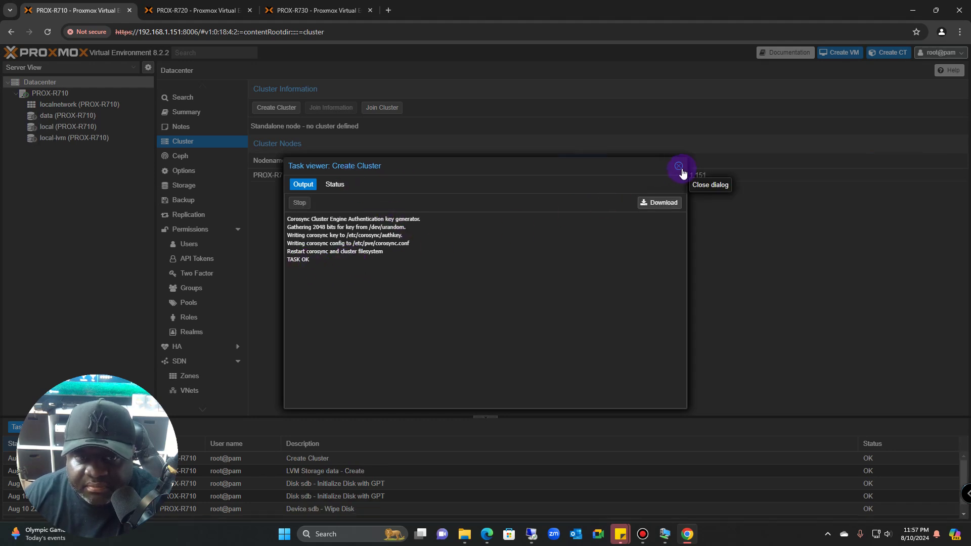
left_click_drag(650, 165, 641, 236)
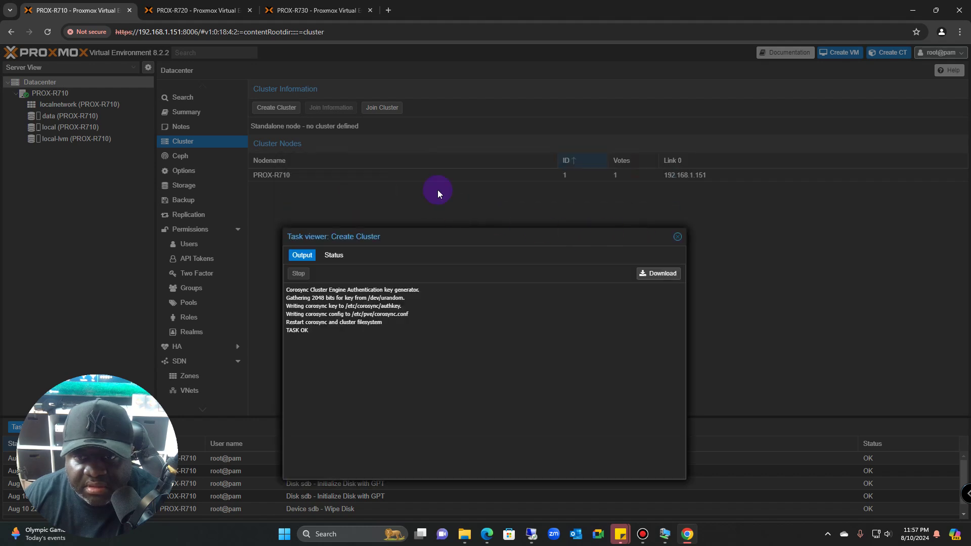
left_click(677, 238)
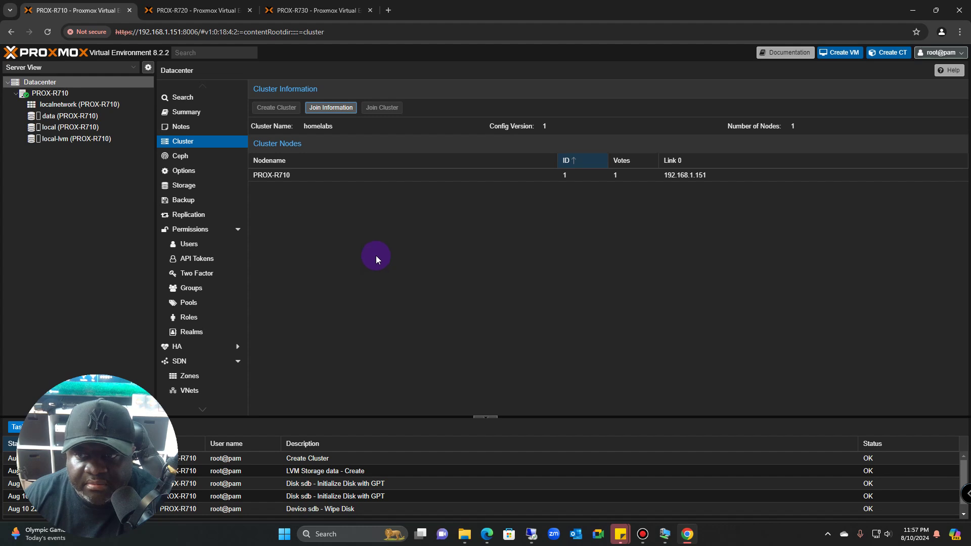
Copy the homelabs cluster's join information from PROX-R710.
left_click(296, 178)
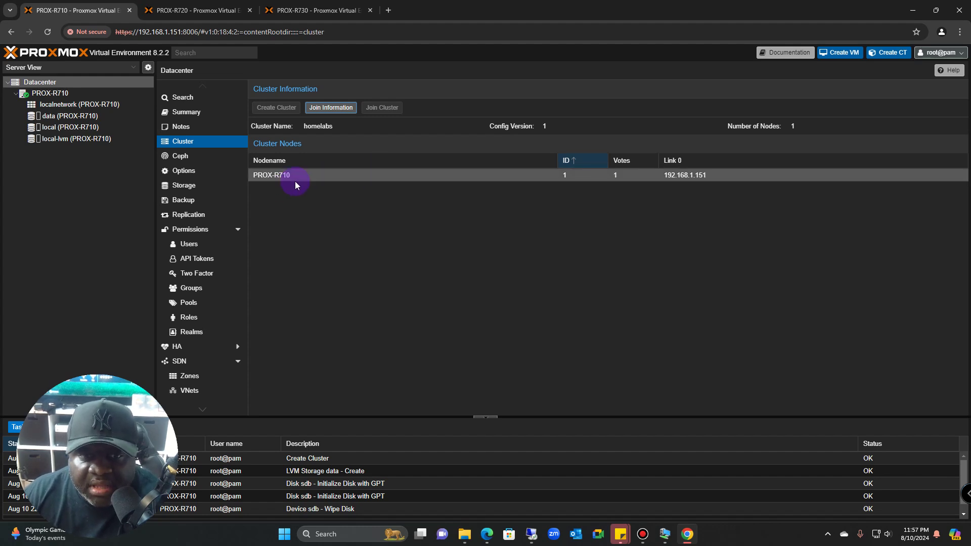
left_click(331, 107)
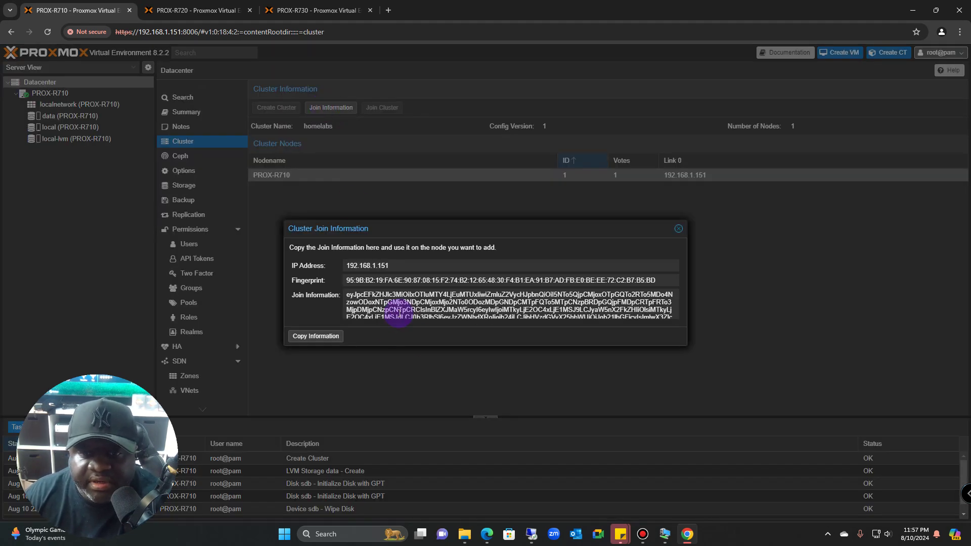
left_click(299, 338)
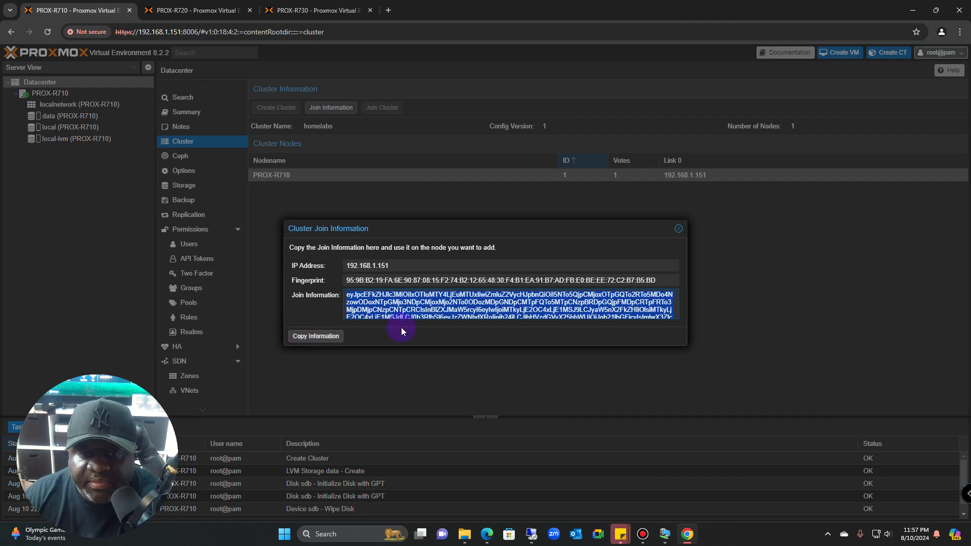
Start an assisted cluster join on PROX-R720 with the copied join information.
left_click(183, 20)
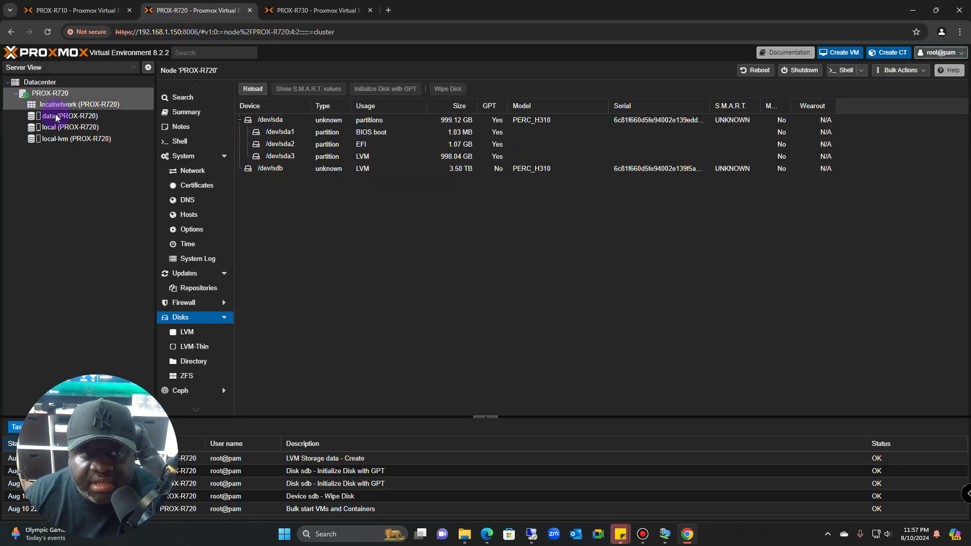
left_click(49, 83)
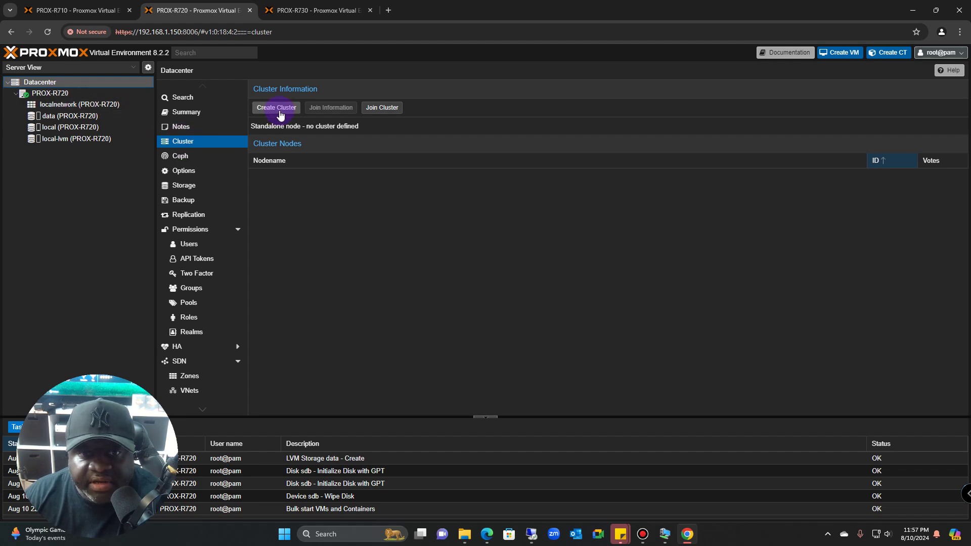
left_click(374, 111)
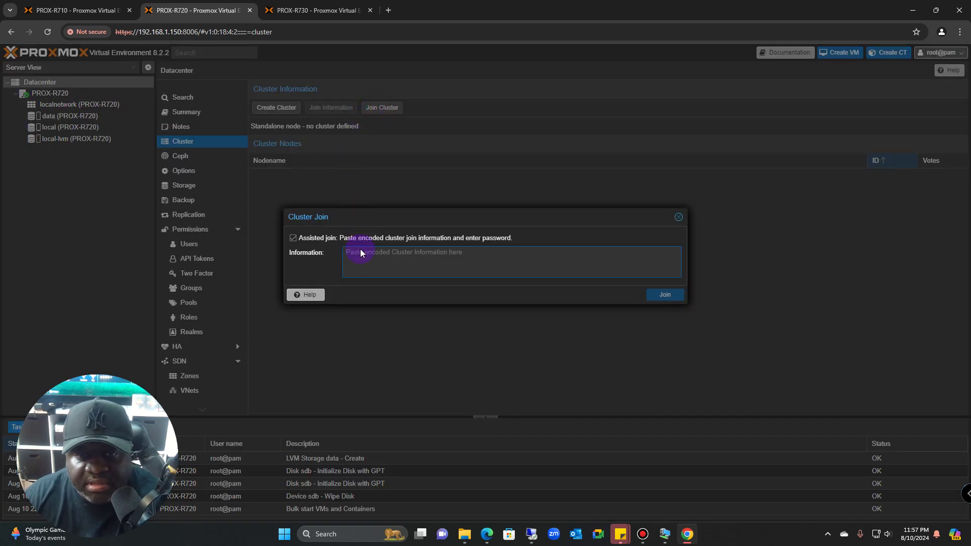
key("ctrl+v")
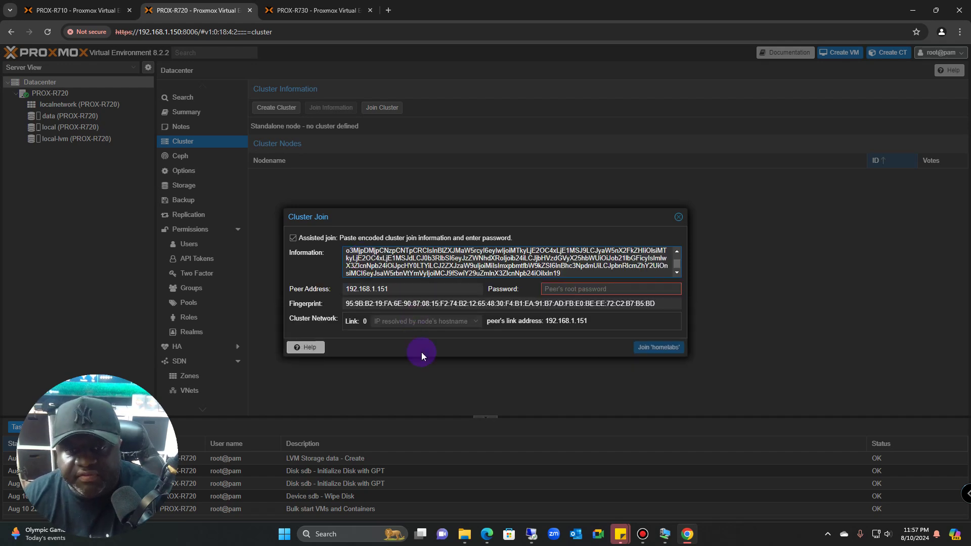
Set the cluster network address for link 0 to 192.168.1.150 on interface vmbr0.
left_click(376, 326)
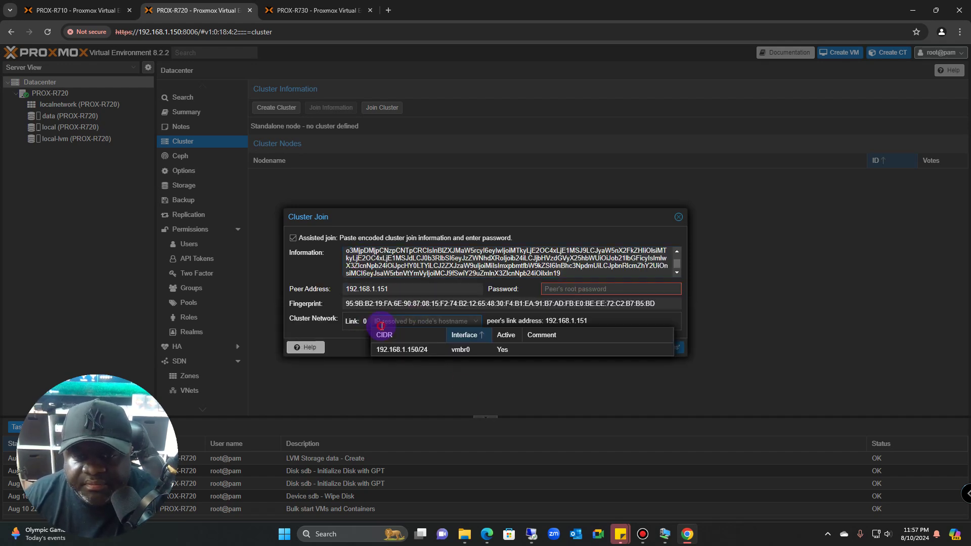
left_click(405, 351)
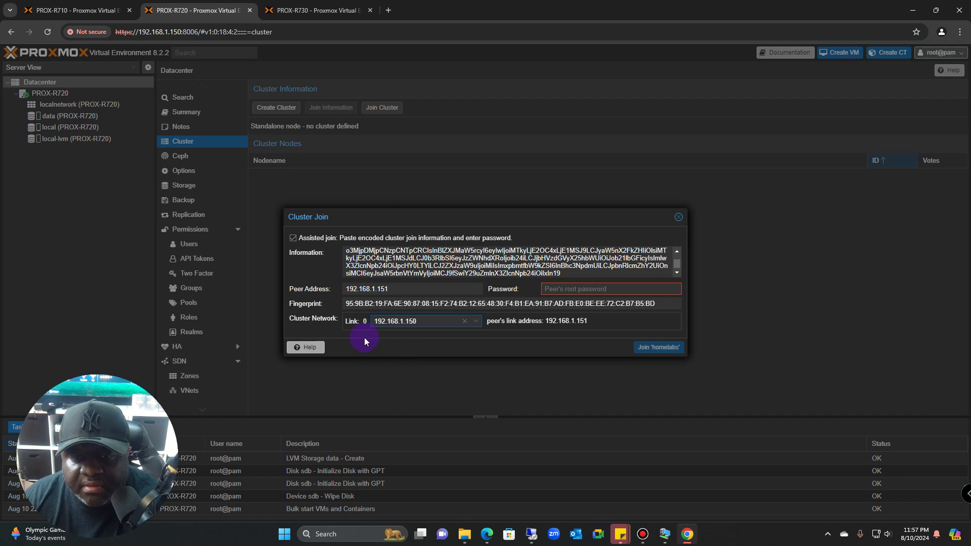
left_click(475, 322)
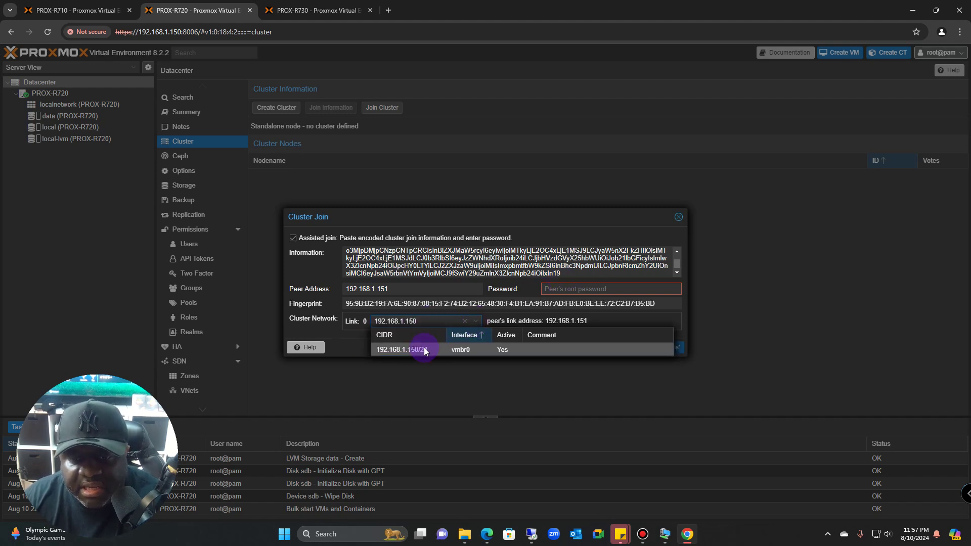
left_click(397, 350)
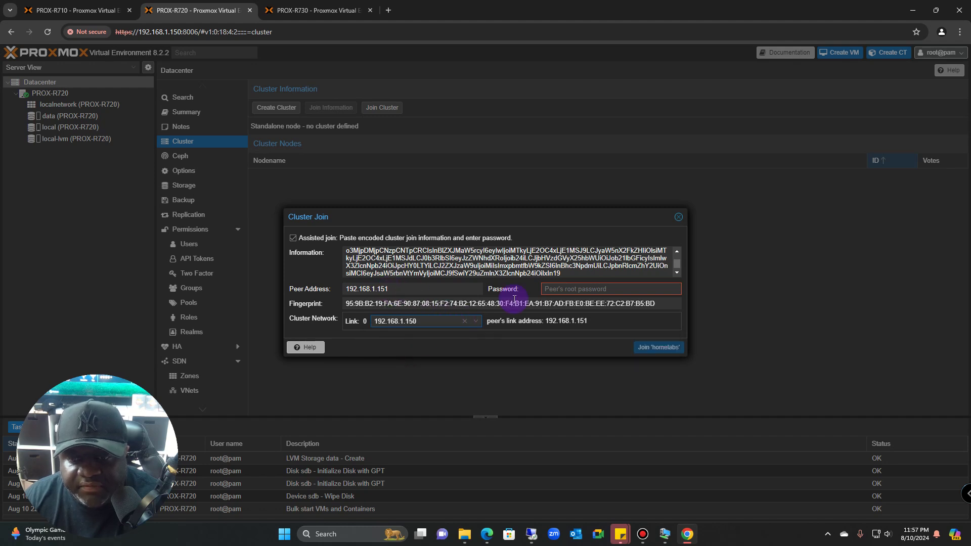
Enter the peer's root password, join PROX-R720 to the homelabs cluster, and check for the new node on PROX-R710.
left_click(554, 289)
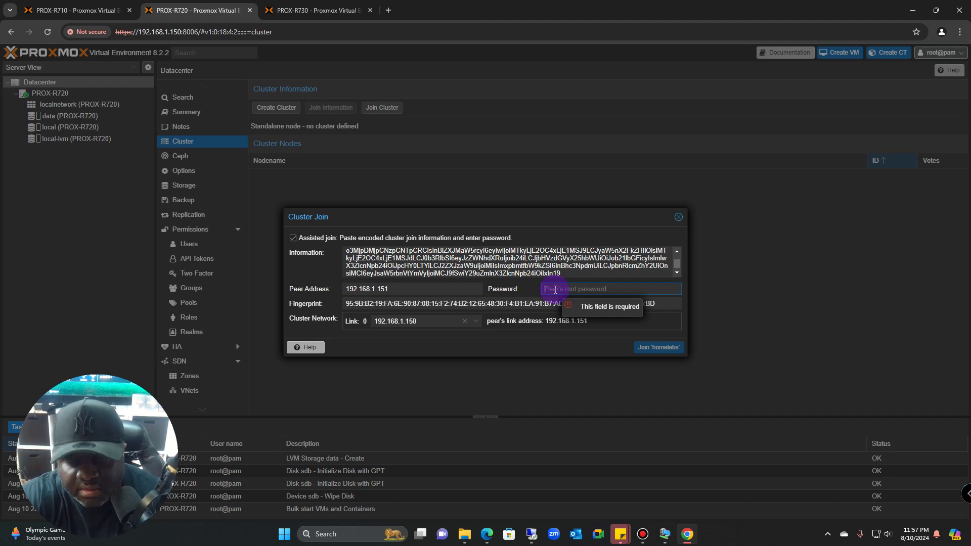
type("***")
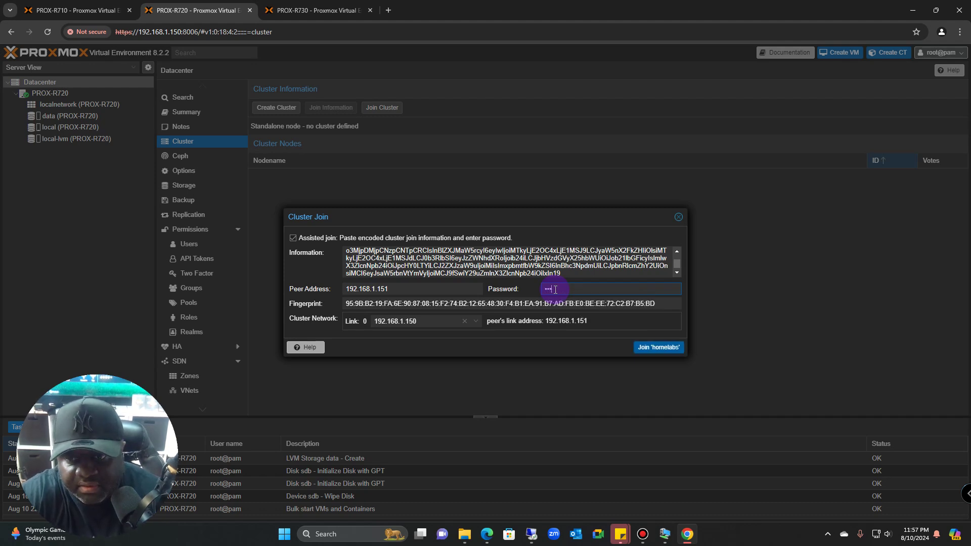
key("BackSpace")
key("BackSpace")
key("BackSpace")
key("BackSpace")
key("BackSpace")
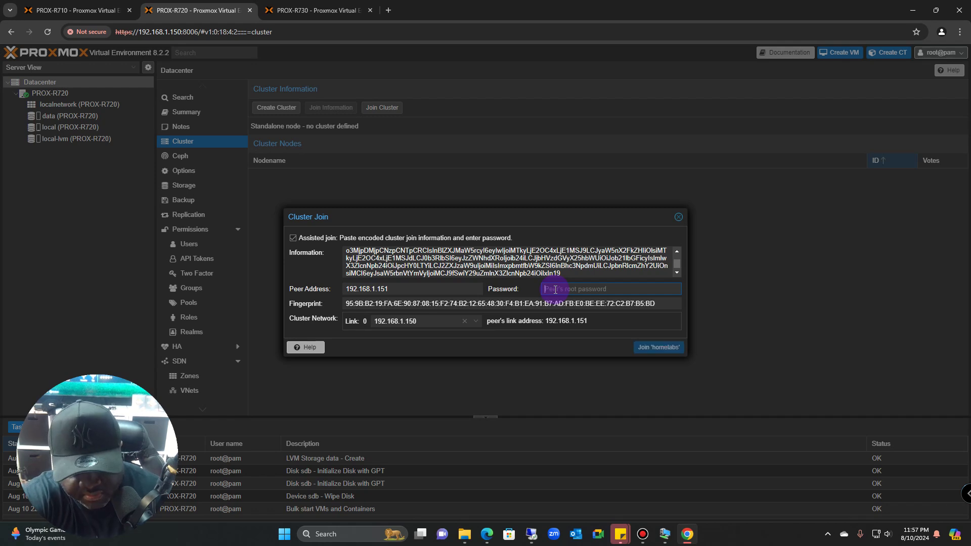
type("**")
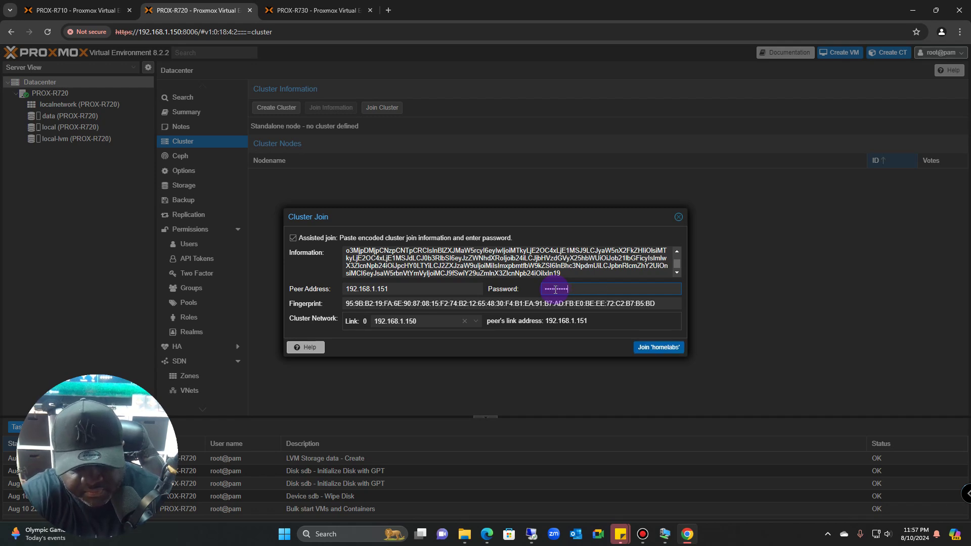
type("******")
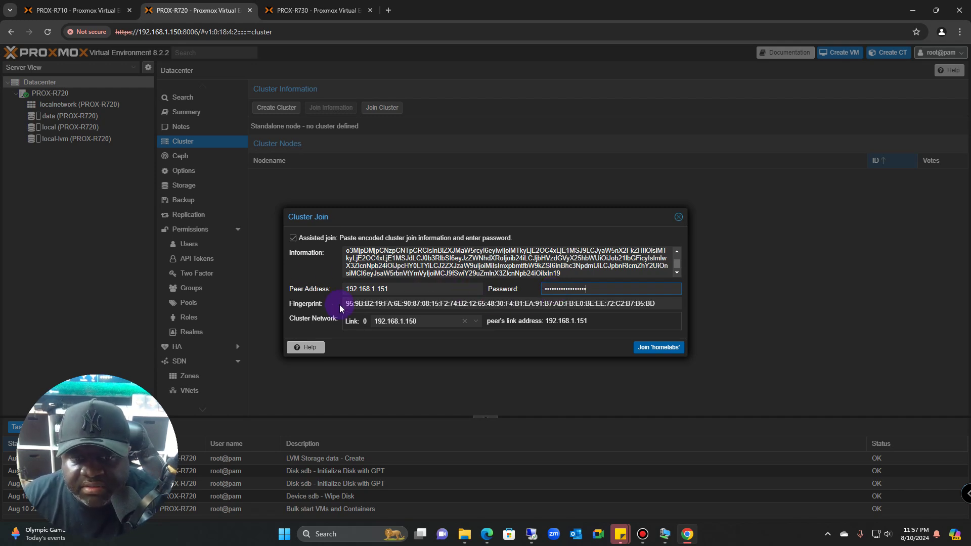
left_click(646, 349)
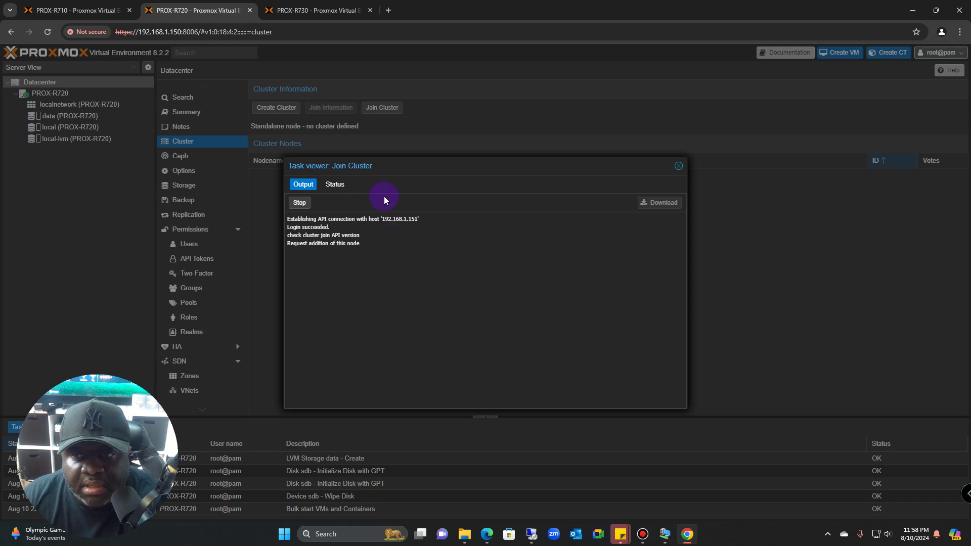
left_click(76, 10)
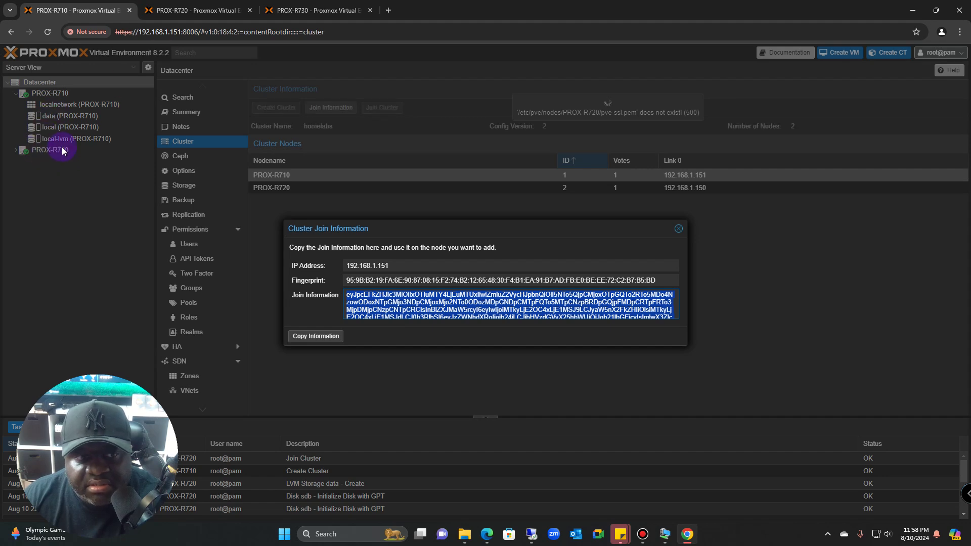
Start an assisted cluster join on PROX-R730 with the copied join information and link 0 set to 192.168.1.152 on vmbr0.
left_click(306, 16)
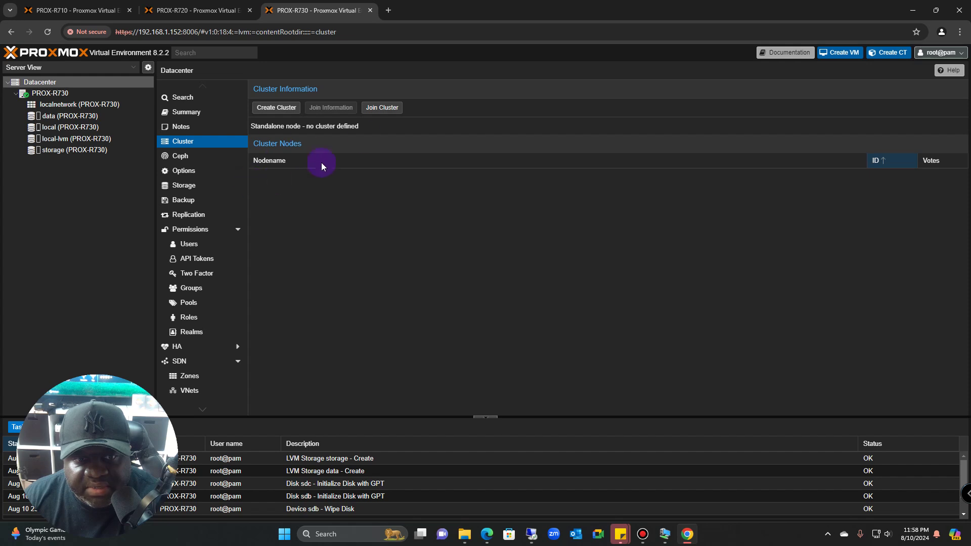
left_click(379, 112)
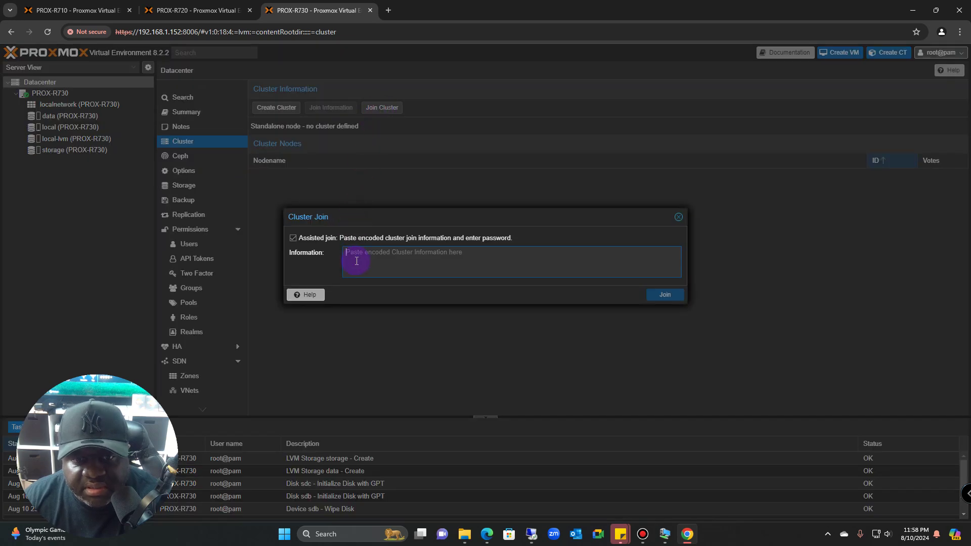
key("ctrl+v")
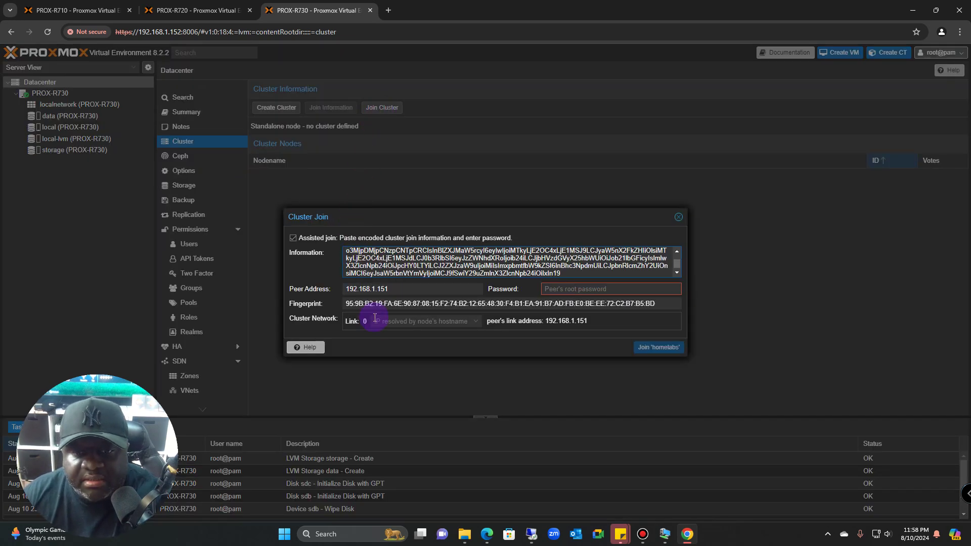
left_click(470, 322)
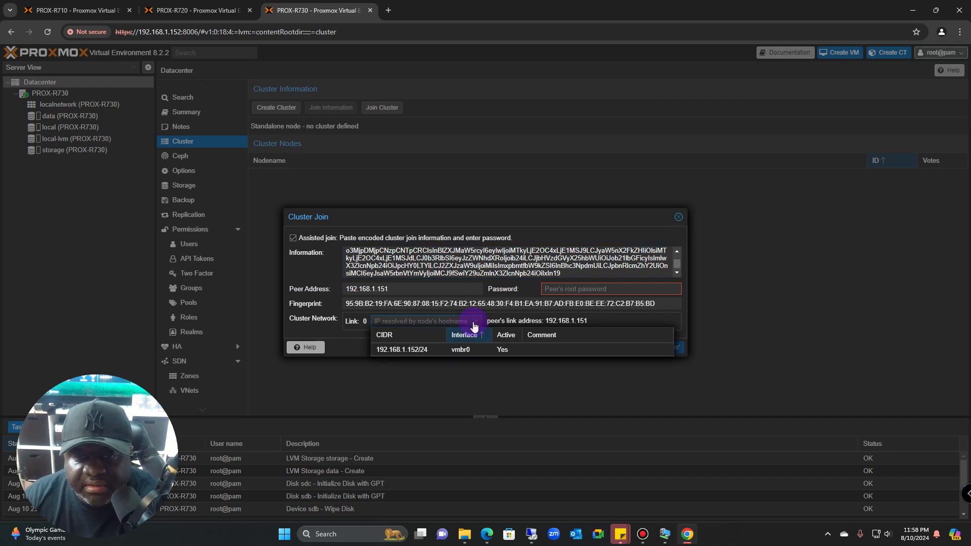
left_click(432, 350)
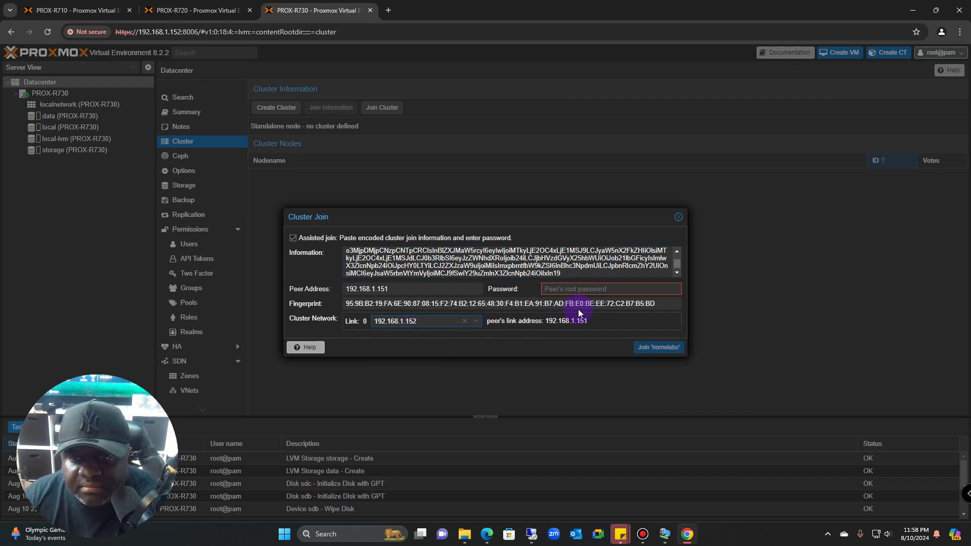
Enter the peer's root password, join PROX-R730 to the homelabs cluster, and check the cluster nodes on PROX-R710.
left_click(573, 288)
type("•")
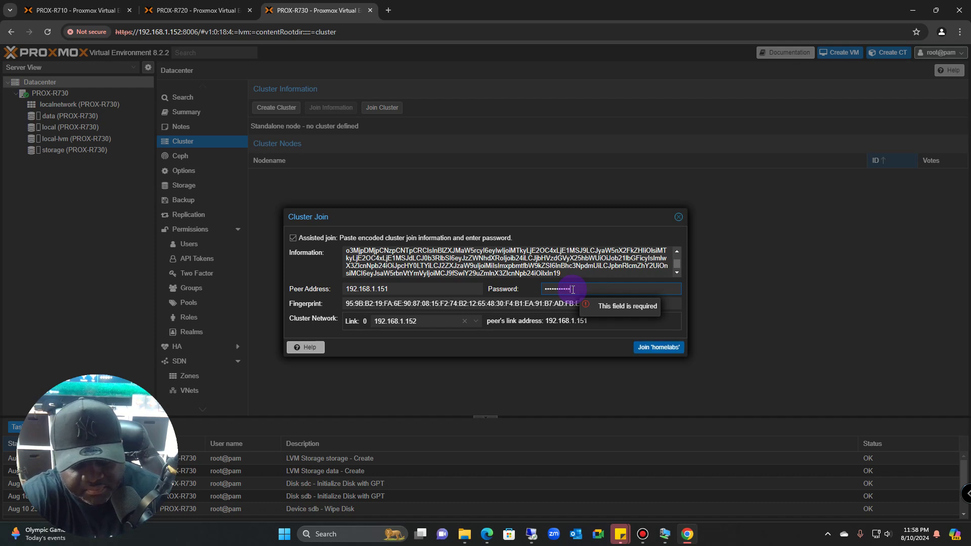
type("••")
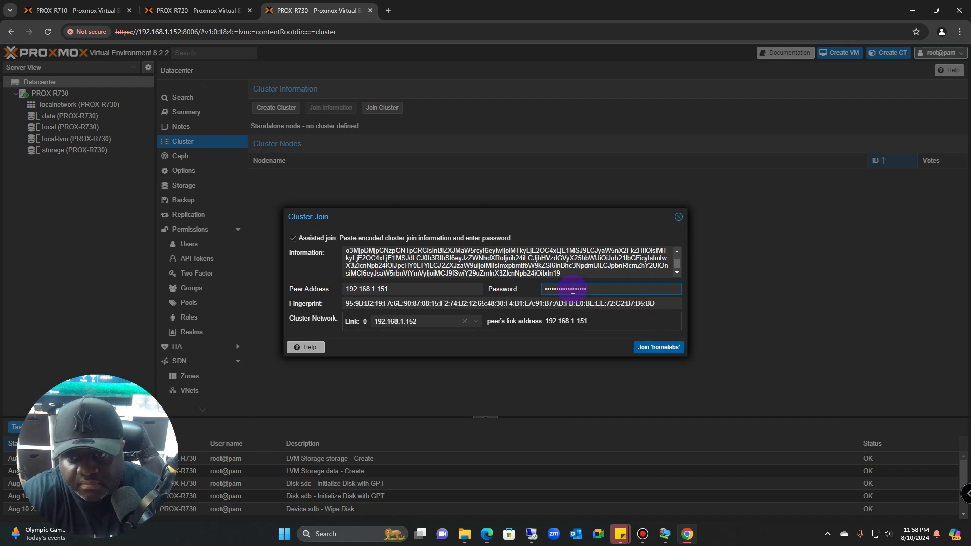
left_click(671, 349)
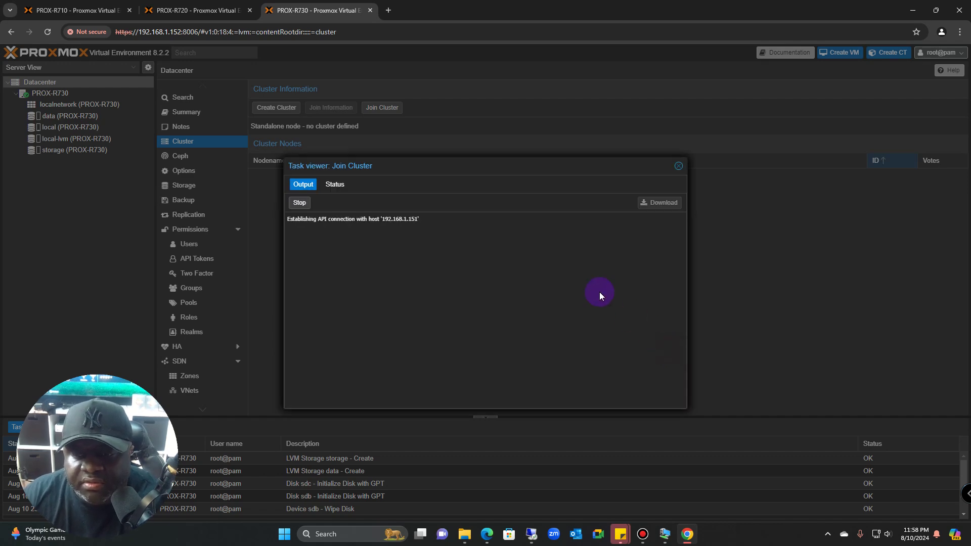
left_click(91, 10)
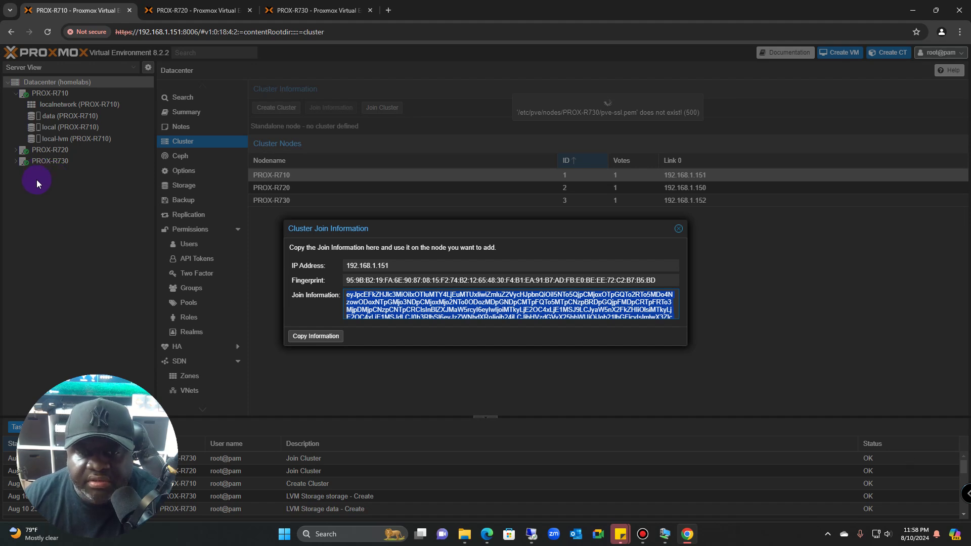
Close the separate PROX-R720 and PROX-R730 web pages and dismiss the cluster join information on PROX-R710.
left_click(195, 10)
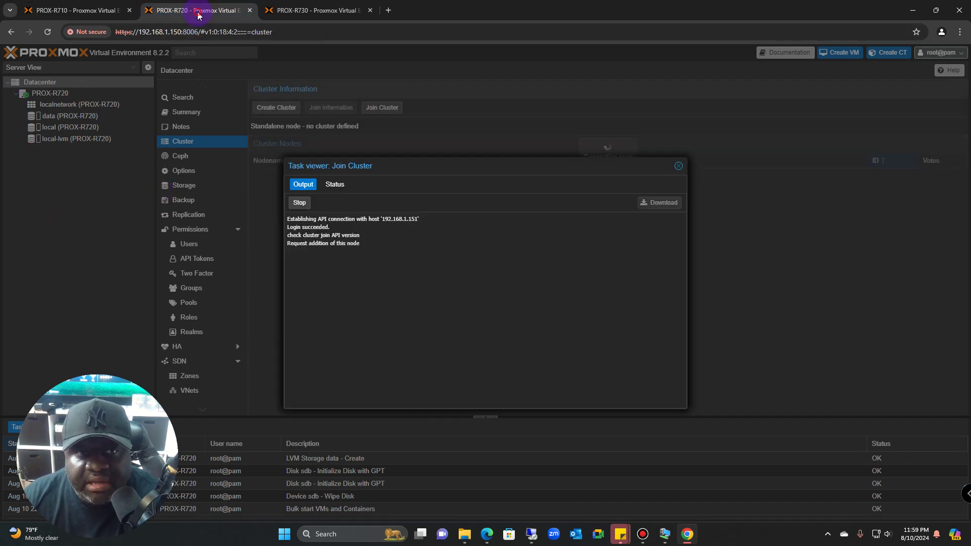
left_click(313, 10)
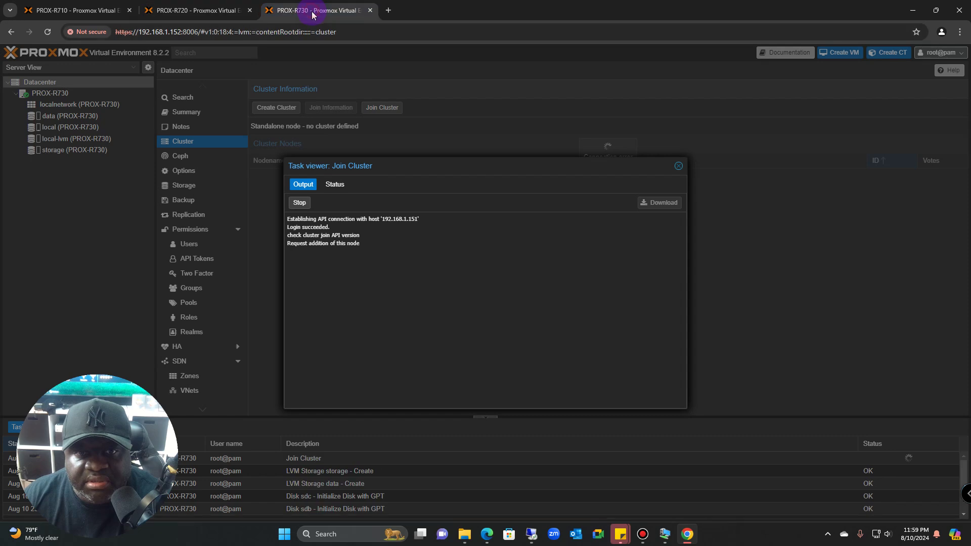
left_click(370, 10)
left_click(250, 10)
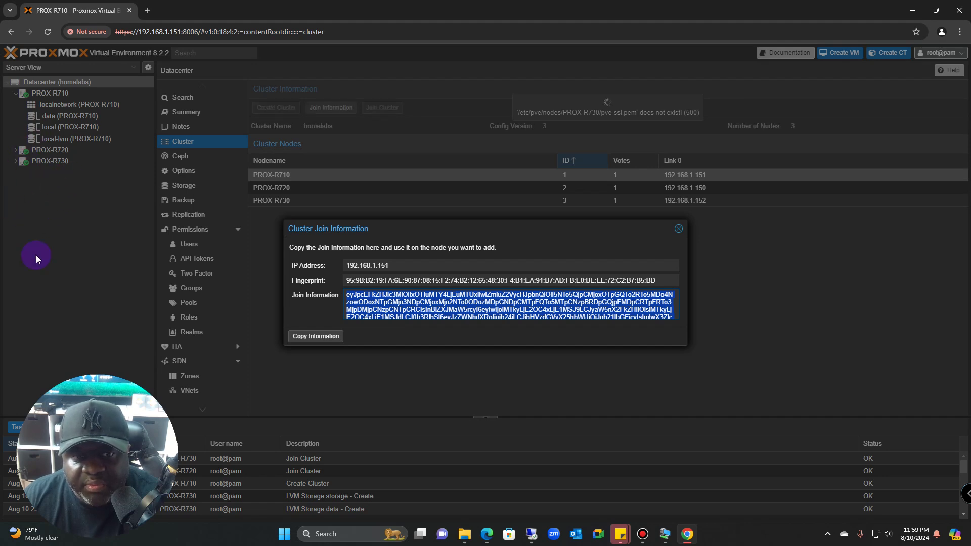
left_click(678, 230)
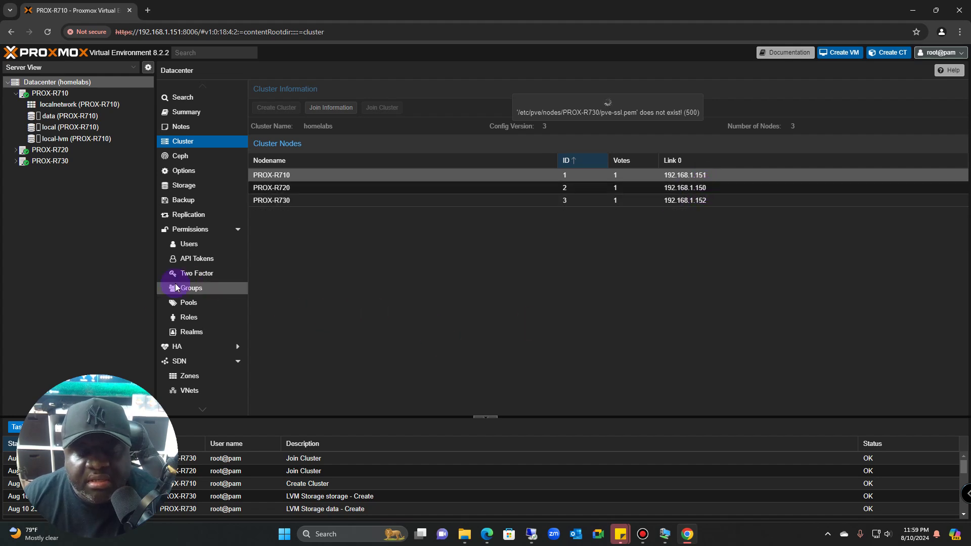
Examine the disks of PROX-R720 and the local and local-lvm storages under PROX-R720 and PROX-R730 in the homelabs datacenter.
left_click(16, 151)
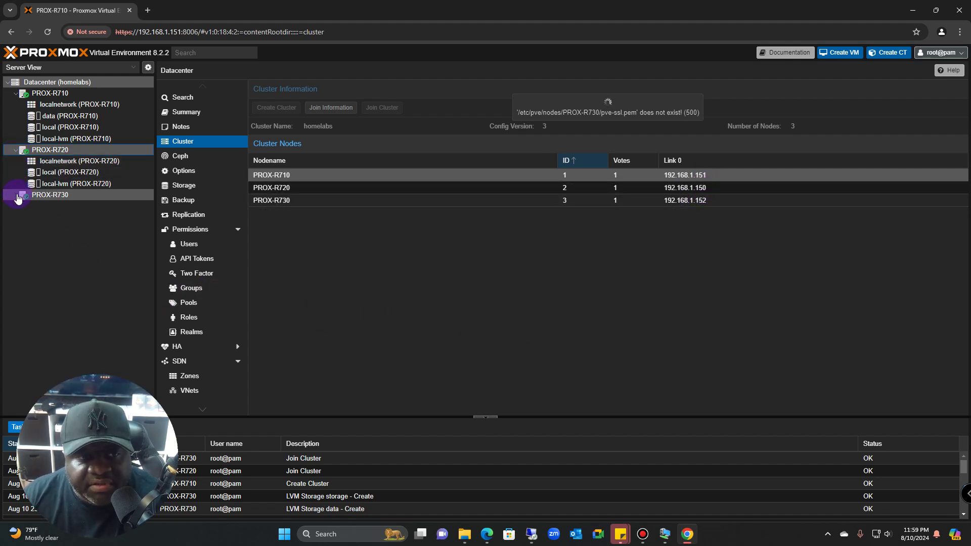
left_click(16, 197)
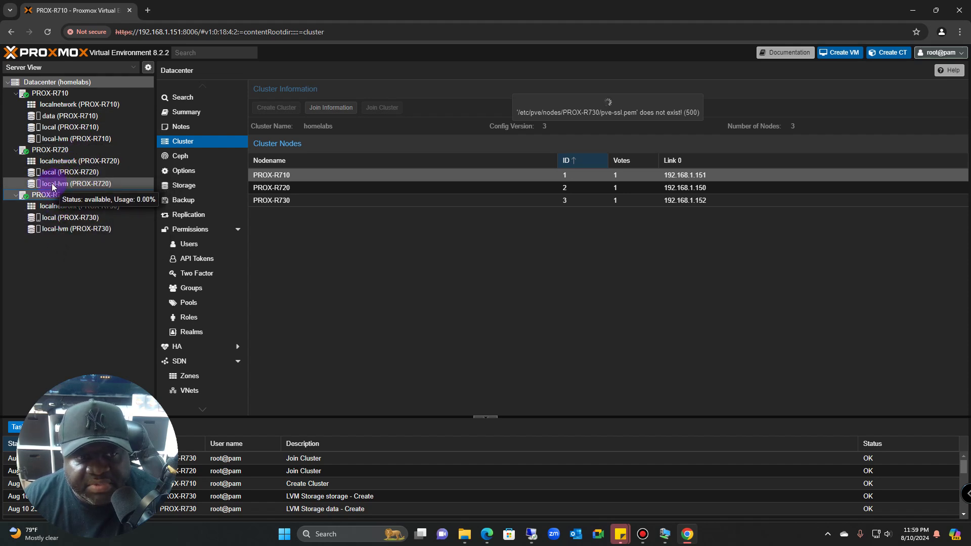
left_click(52, 150)
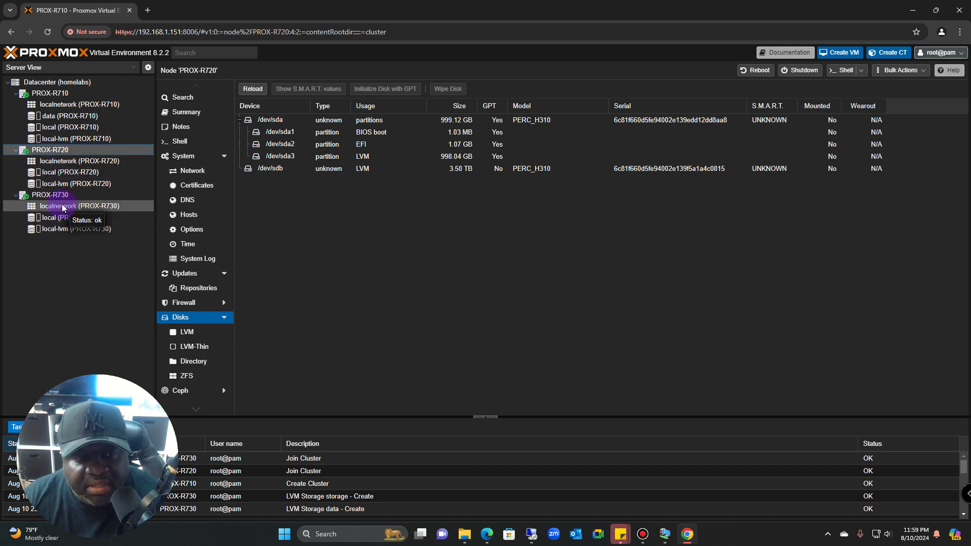
left_click(61, 172)
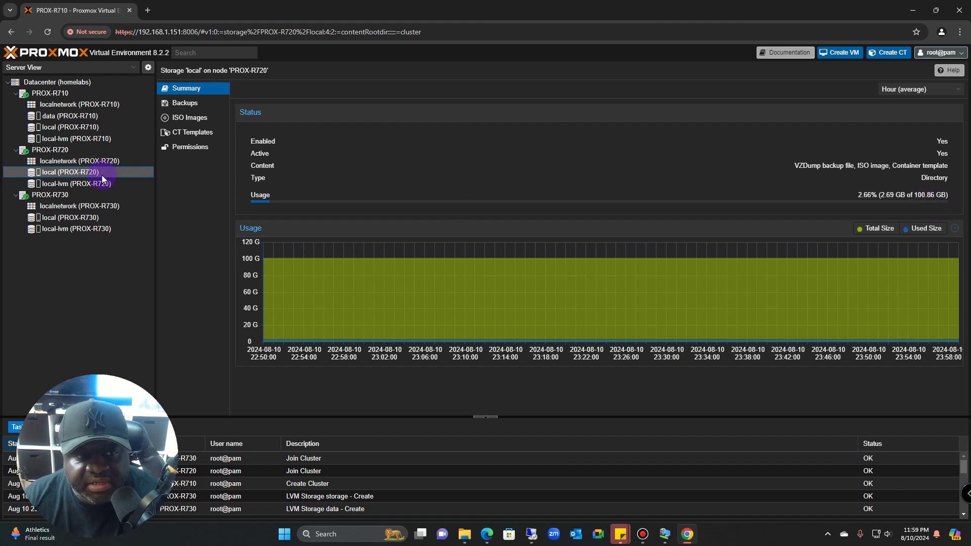
left_click(69, 184)
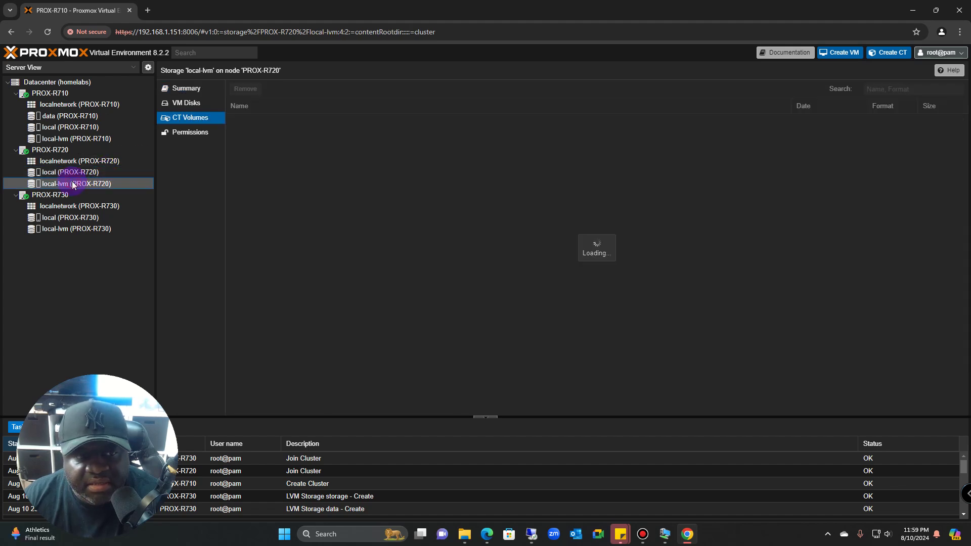
left_click(185, 102)
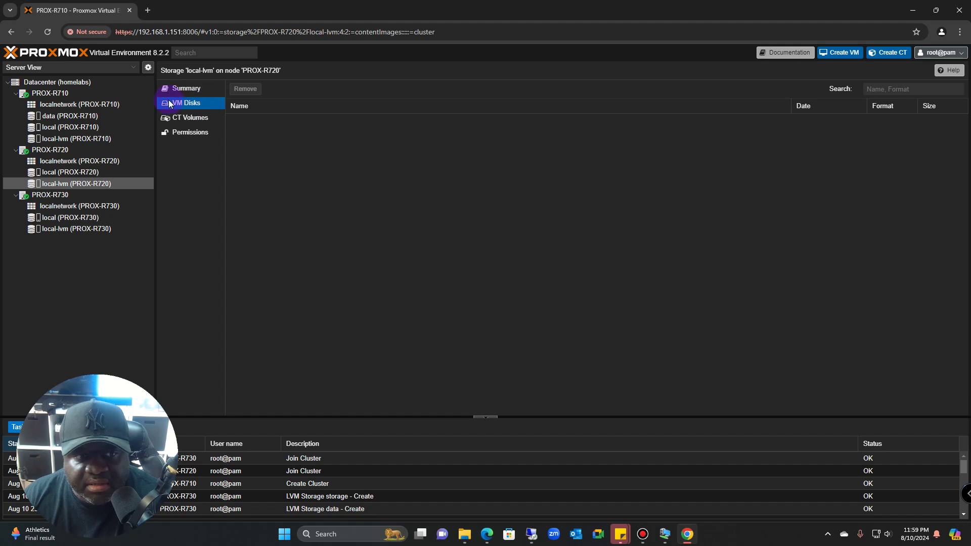
left_click(187, 89)
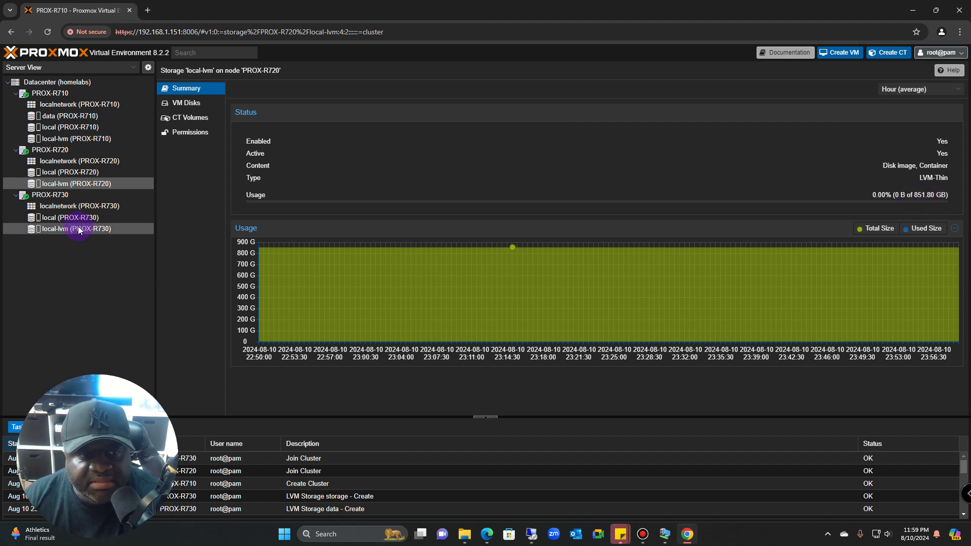
left_click(63, 218)
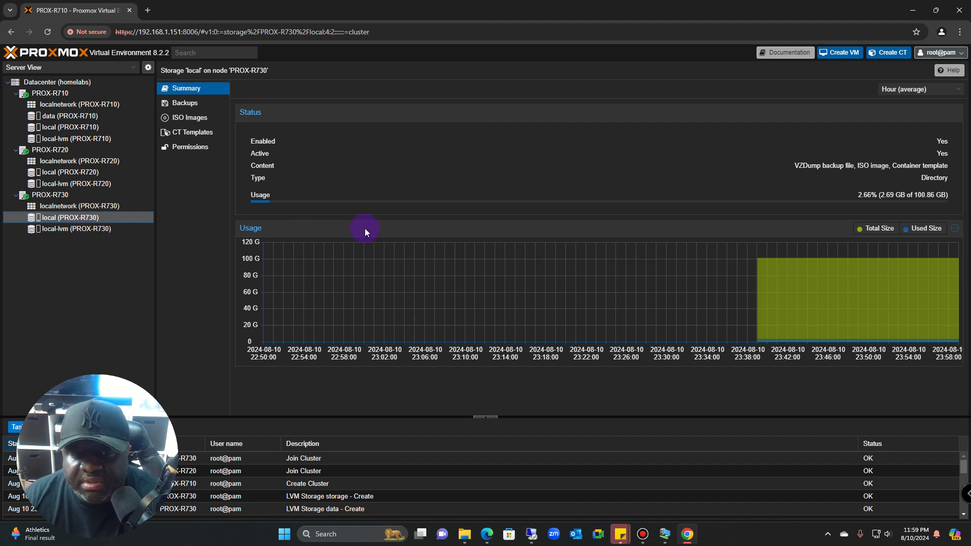
left_click(79, 230)
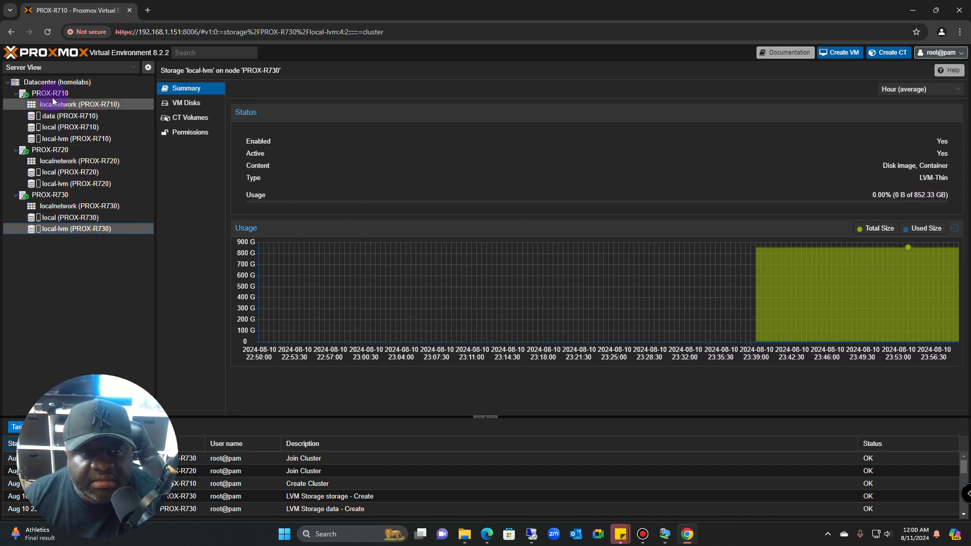
Examine the disks /dev/sdb and /dev/sdc on PROX-R730 and the node's LVM volume groups.
left_click(44, 196)
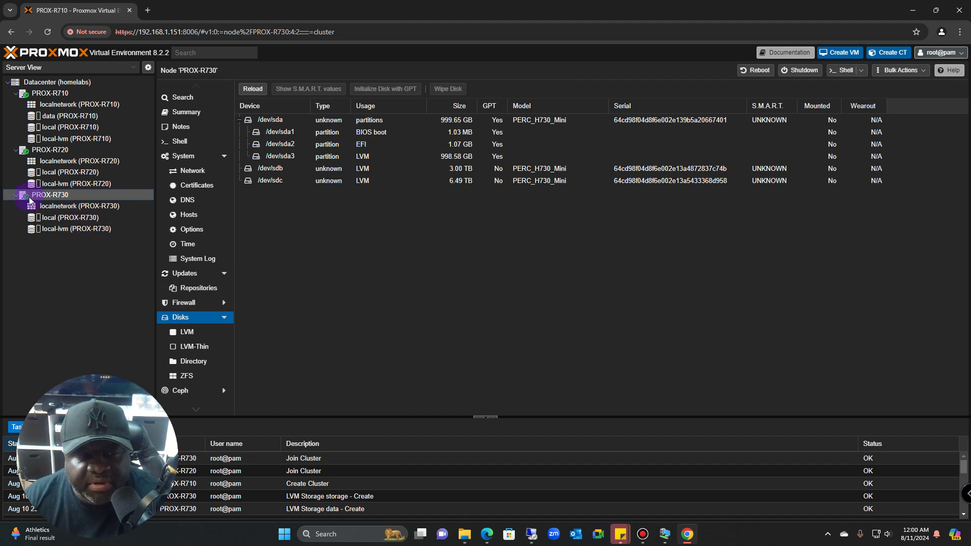
left_click(190, 317)
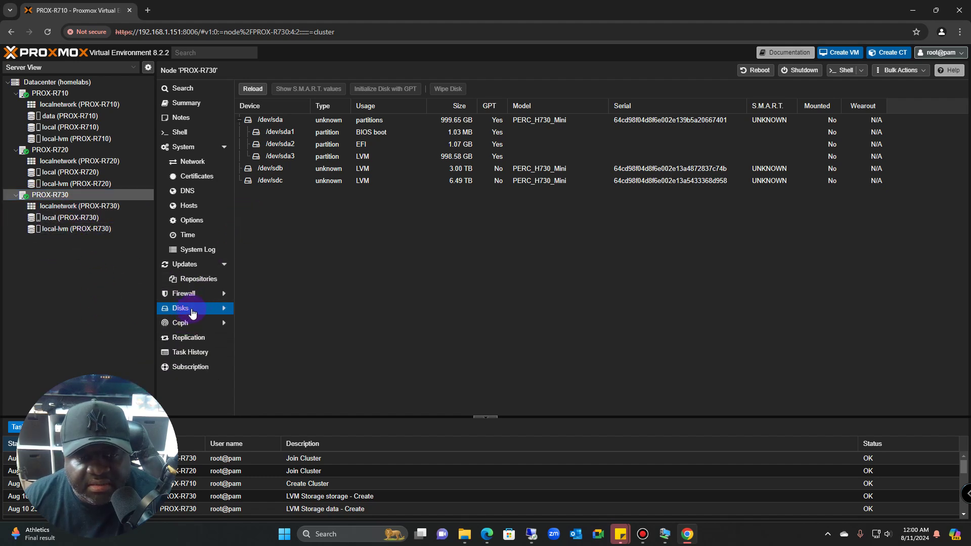
left_click(188, 312)
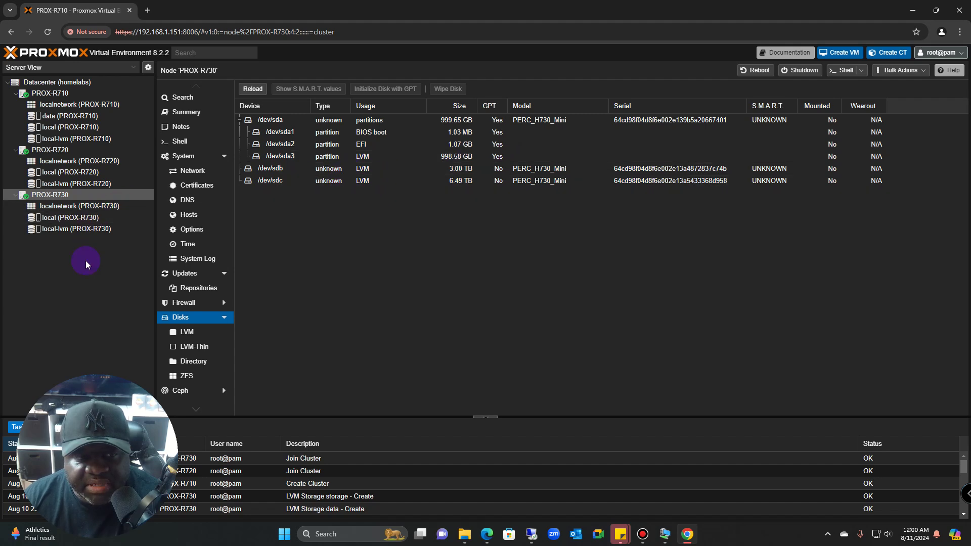
left_click(309, 168)
left_click(311, 185)
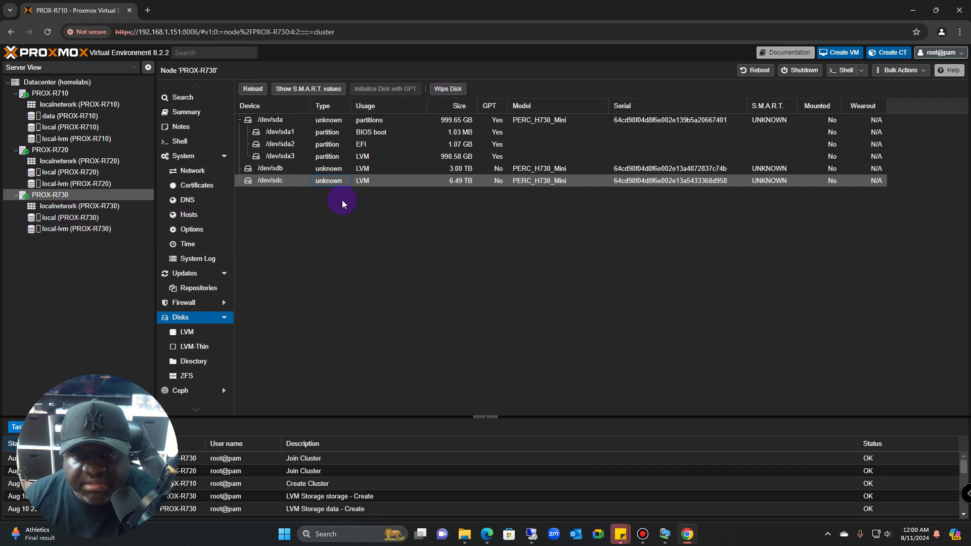
left_click(293, 172)
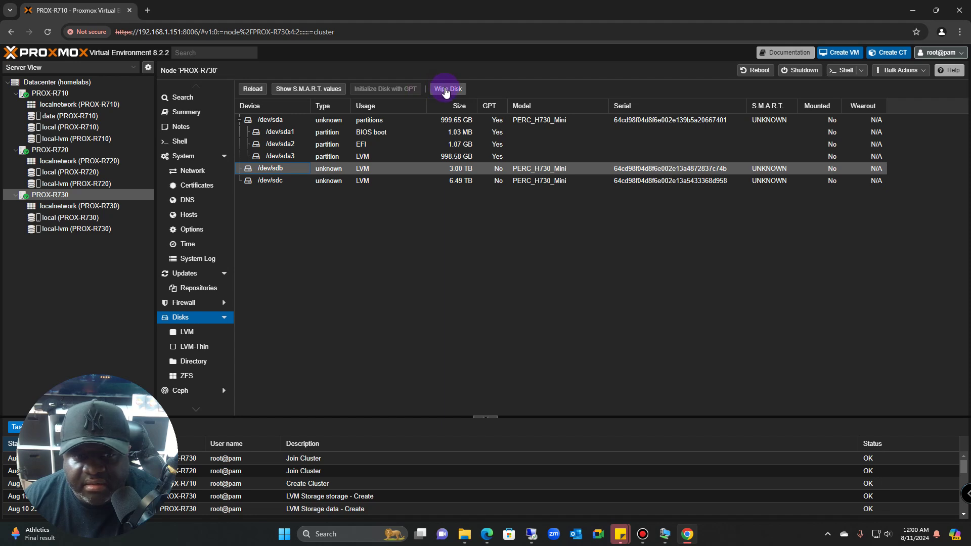
left_click(185, 332)
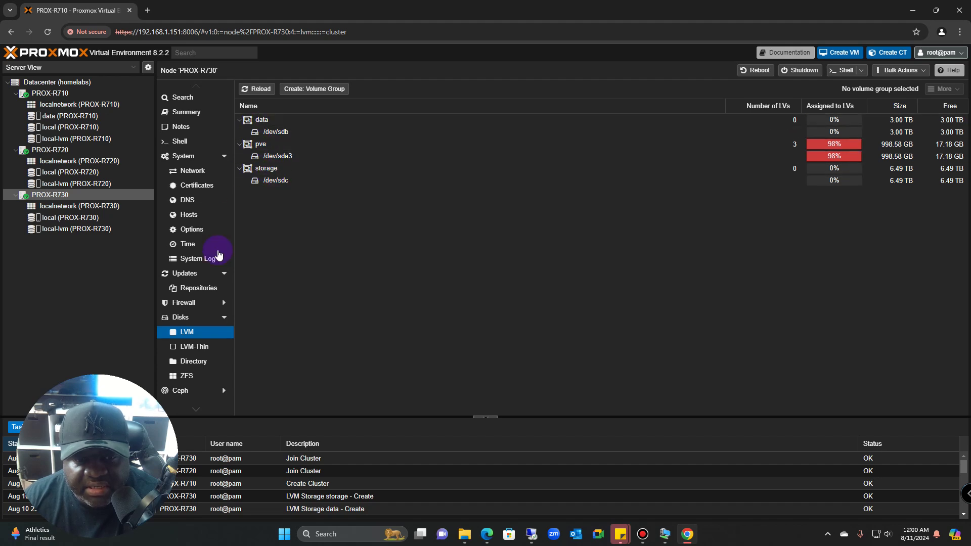
Examine the disks /dev/sdb and /dev/sdc on PROX-R730 and the node's localnetwork, local and local-lvm entries.
scroll(210, 273, "down", 1)
scroll(208, 381, "up", 1)
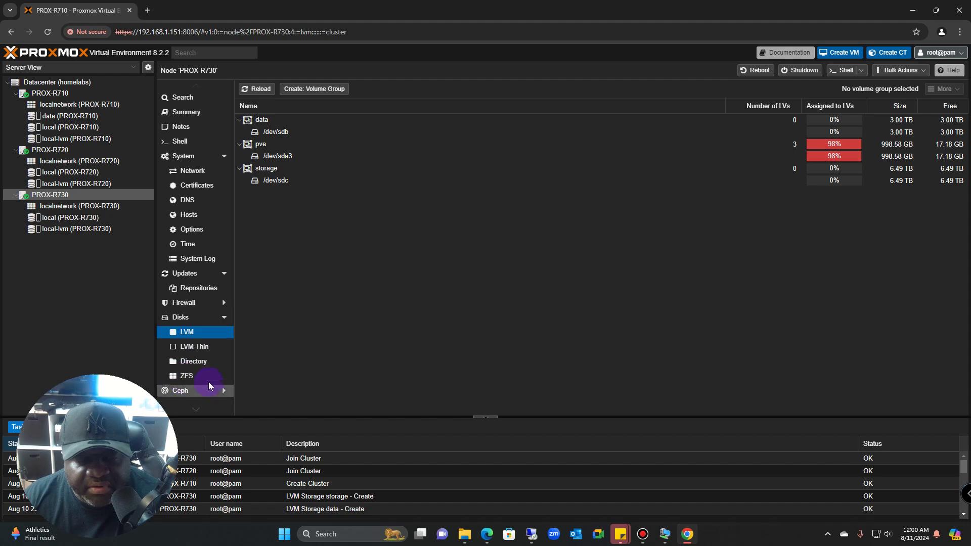
left_click(188, 321)
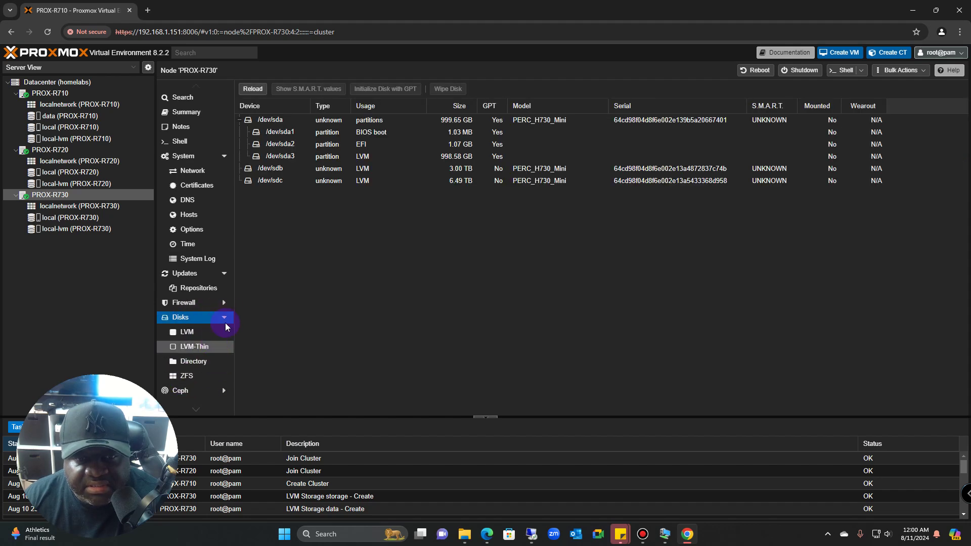
left_click(282, 171)
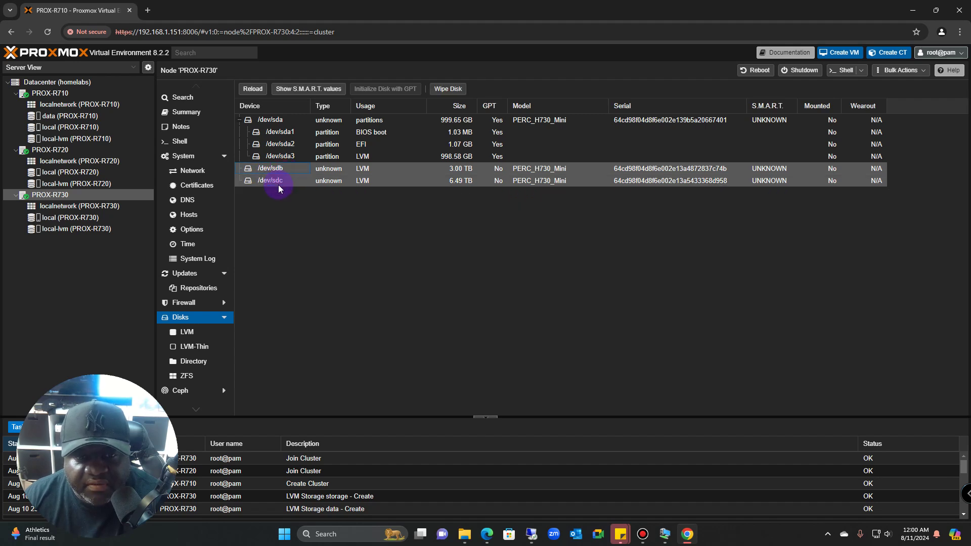
left_click(278, 184)
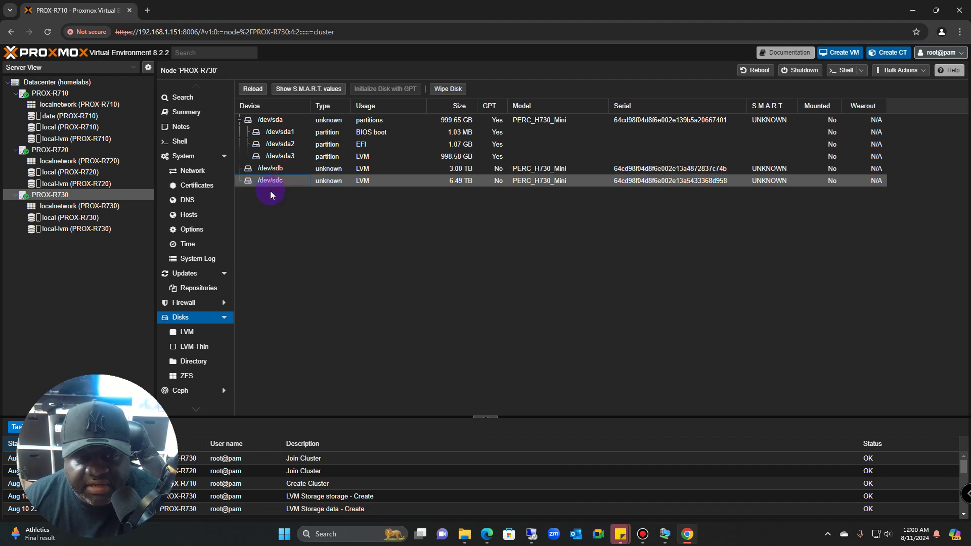
left_click(59, 207)
left_click(55, 220)
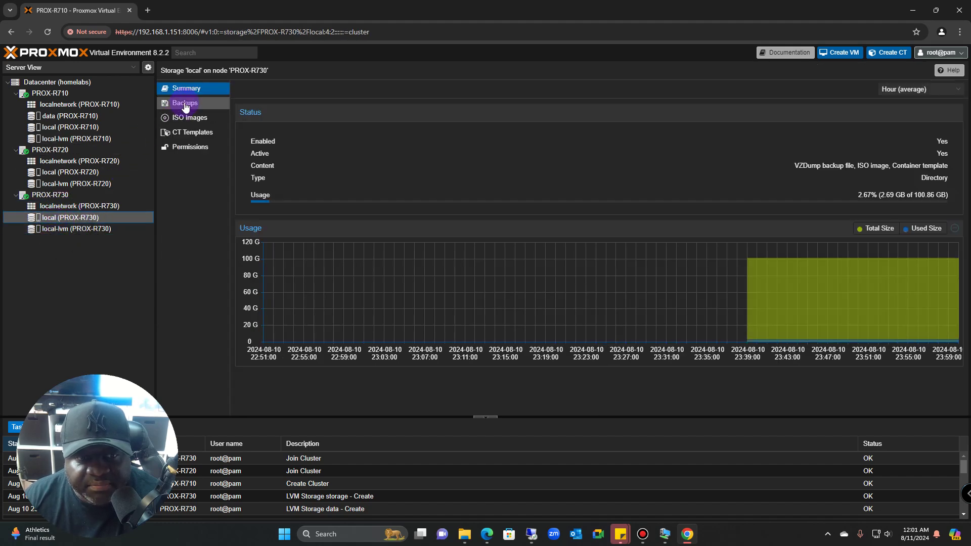
left_click(54, 229)
Examine the LVM volume groups, directories and the disk /dev/sdb on PROX-R720.
left_click(55, 154)
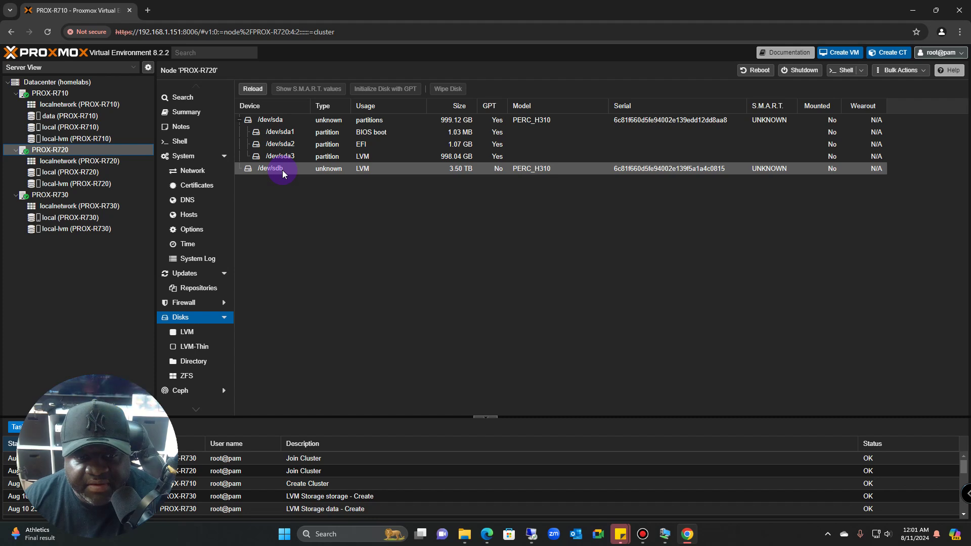
left_click(188, 331)
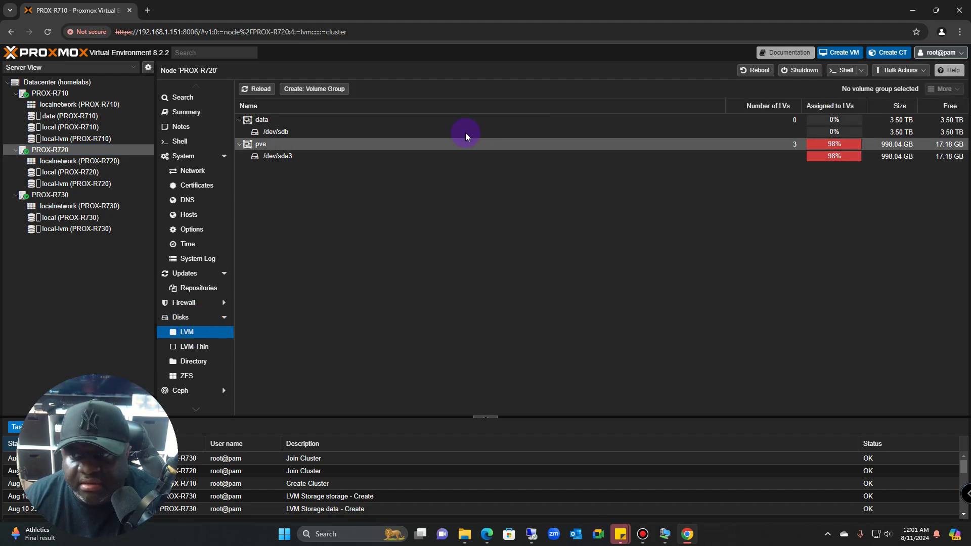
left_click(194, 361)
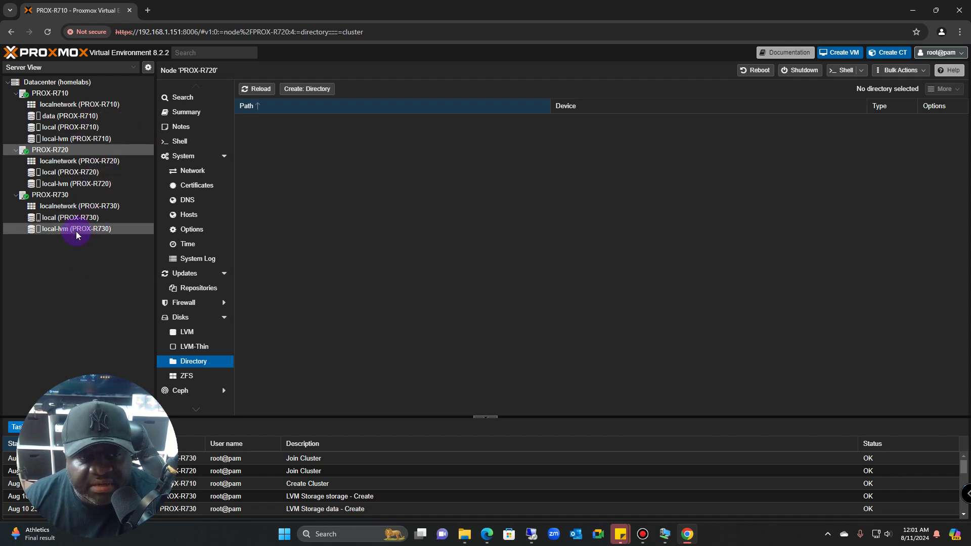
left_click(186, 317)
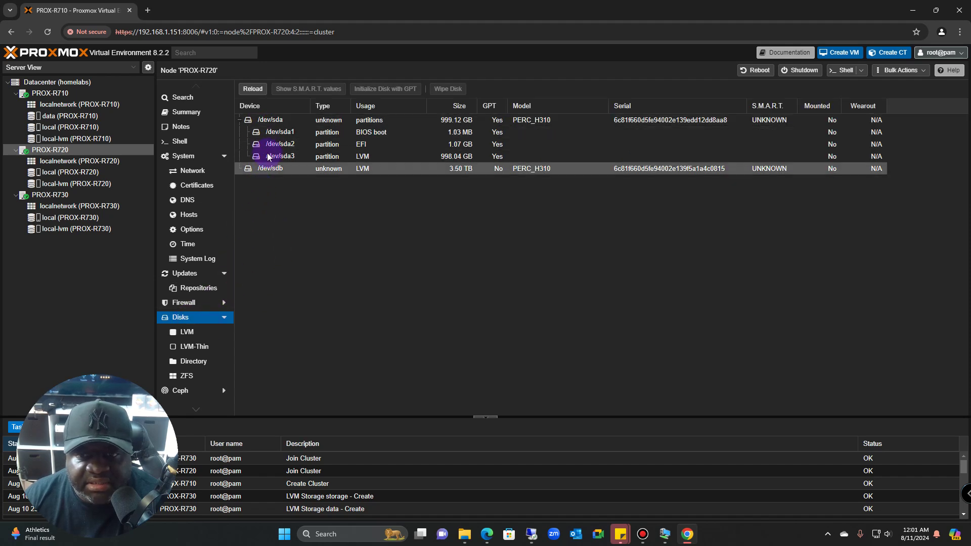
left_click(280, 172)
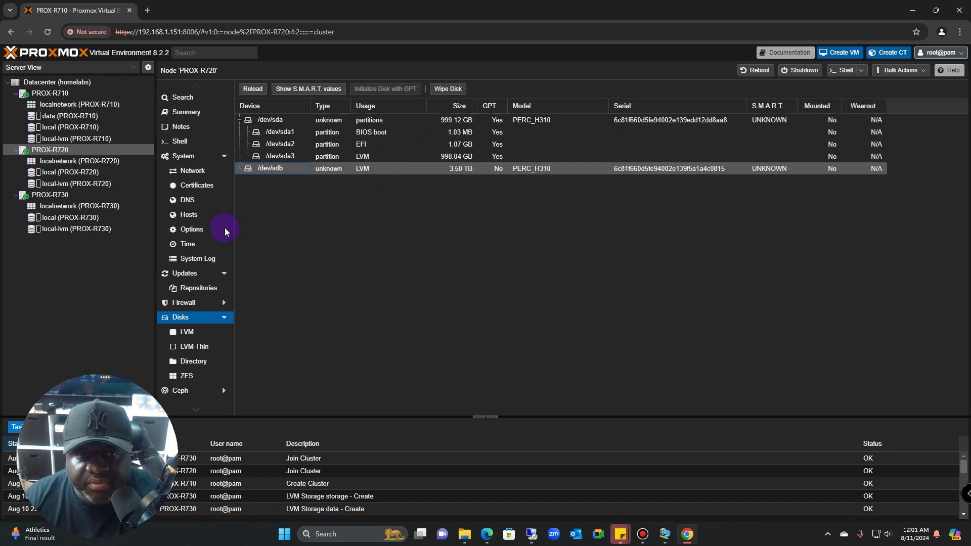
Compare the disk /dev/sdb on PROX-R710 with that node's data storage summary.
left_click(52, 105)
left_click(51, 96)
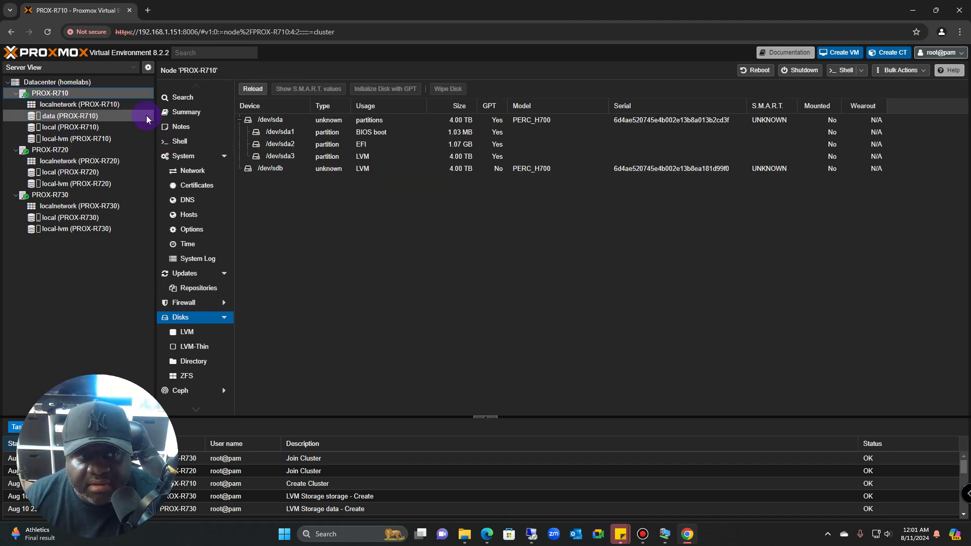
left_click(270, 172)
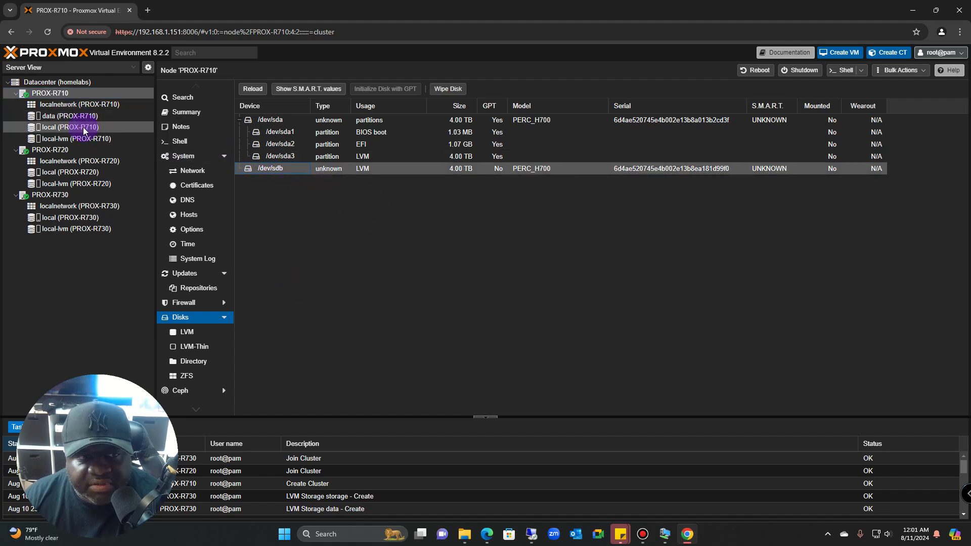
left_click(53, 118)
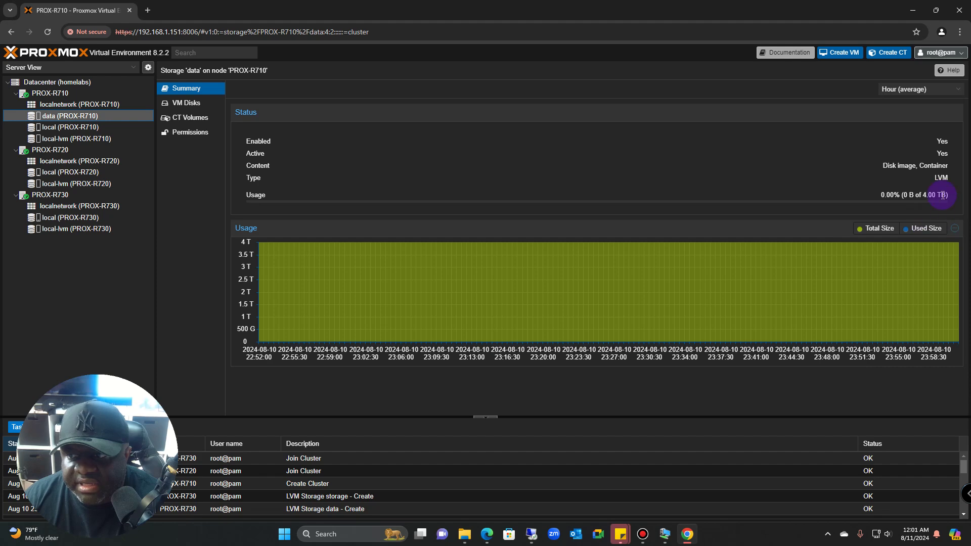
left_click(50, 94)
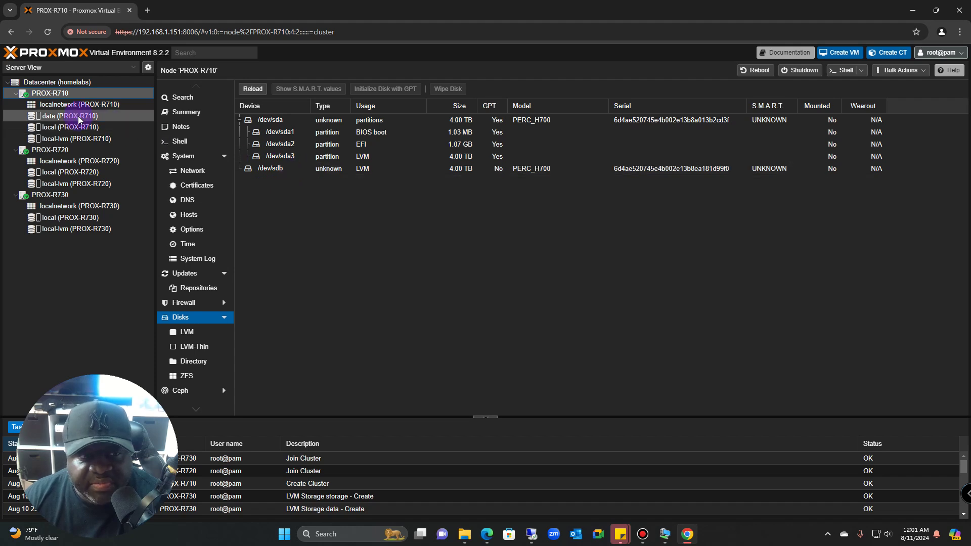
Check the disk /dev/sdb on PROX-R720 against the node's local, local-lvm and localnetwork entries.
left_click(51, 152)
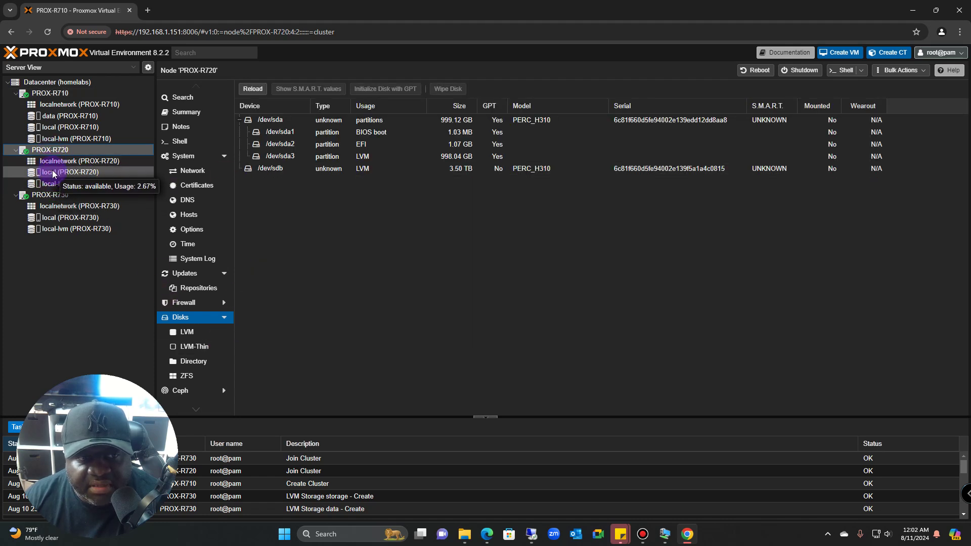
left_click(277, 171)
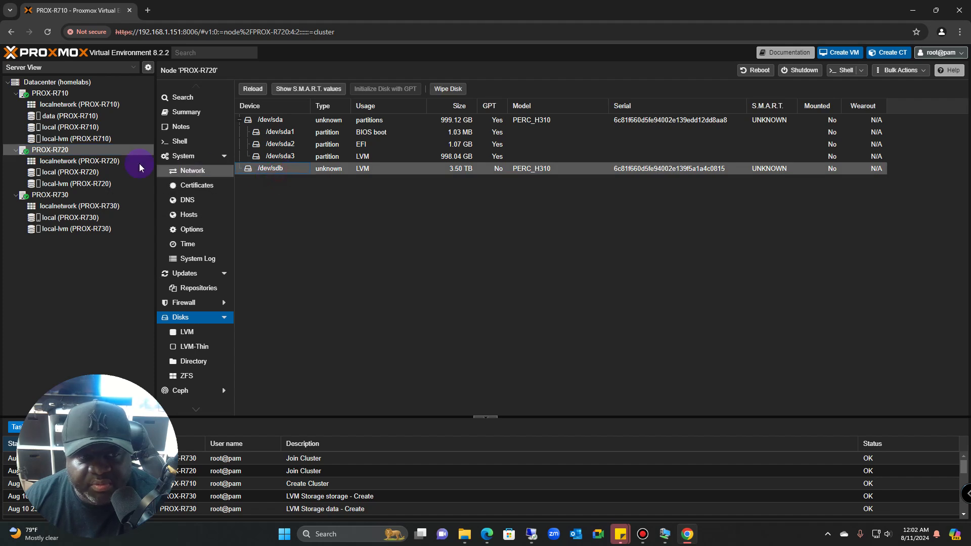
left_click(59, 174)
left_click(61, 183)
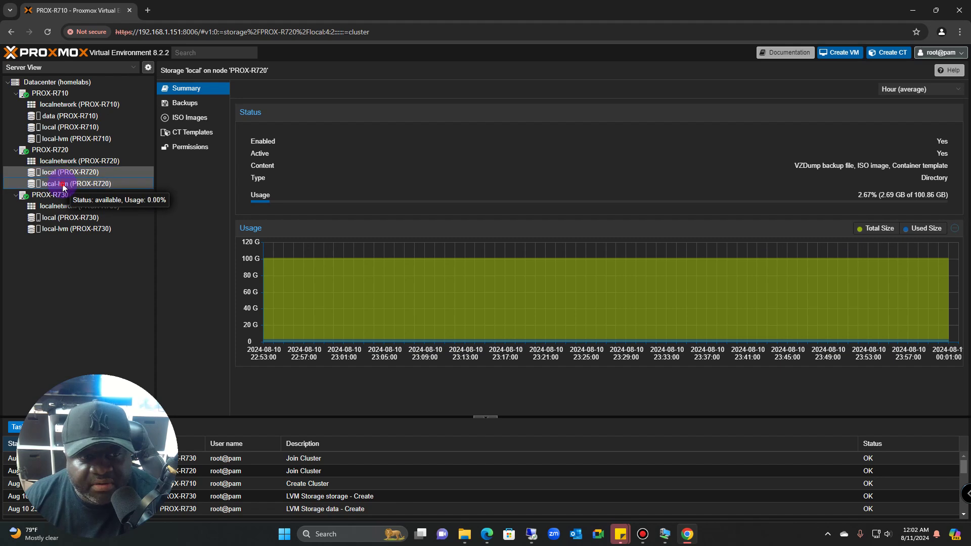
left_click(59, 161)
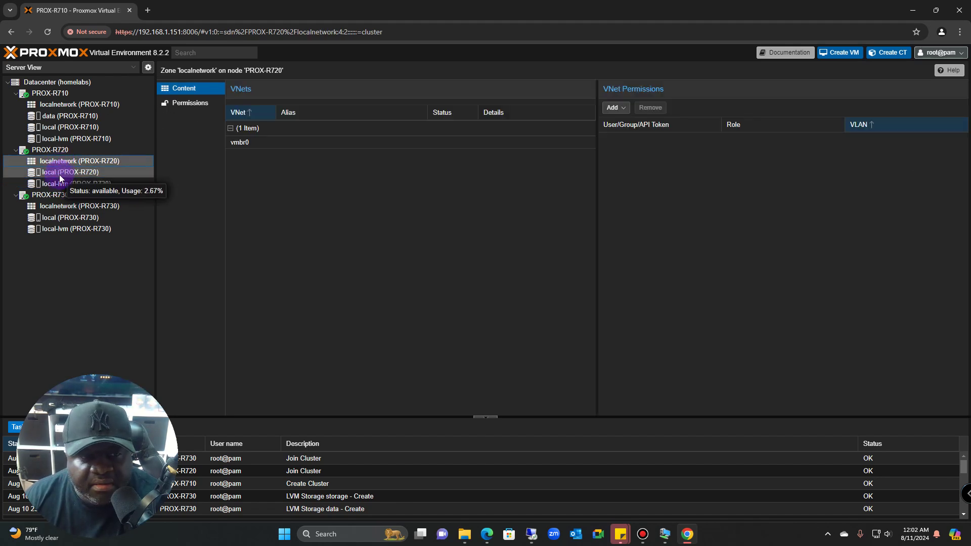
Wipe the disk /dev/sdb on PROX-R720 and initialize it with GPT.
left_click(47, 150)
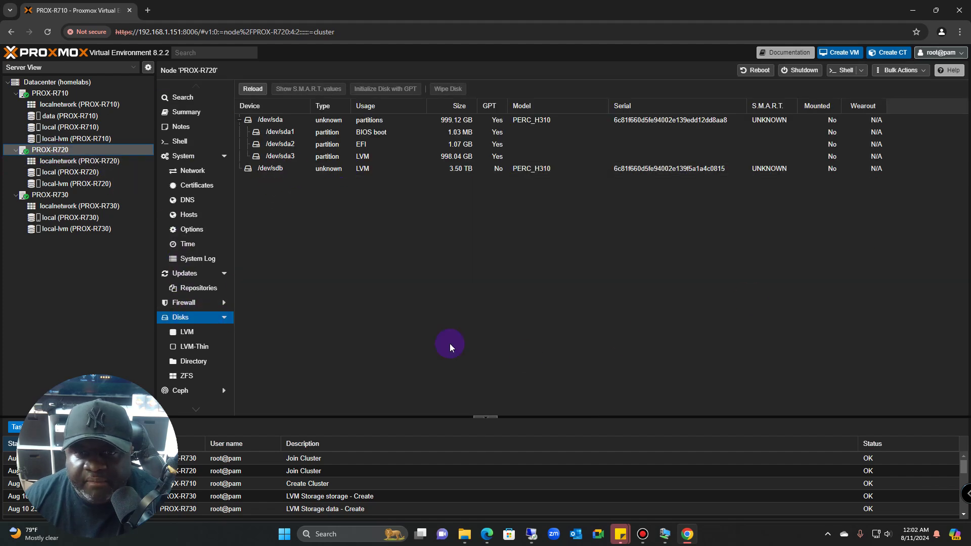
left_click(276, 170)
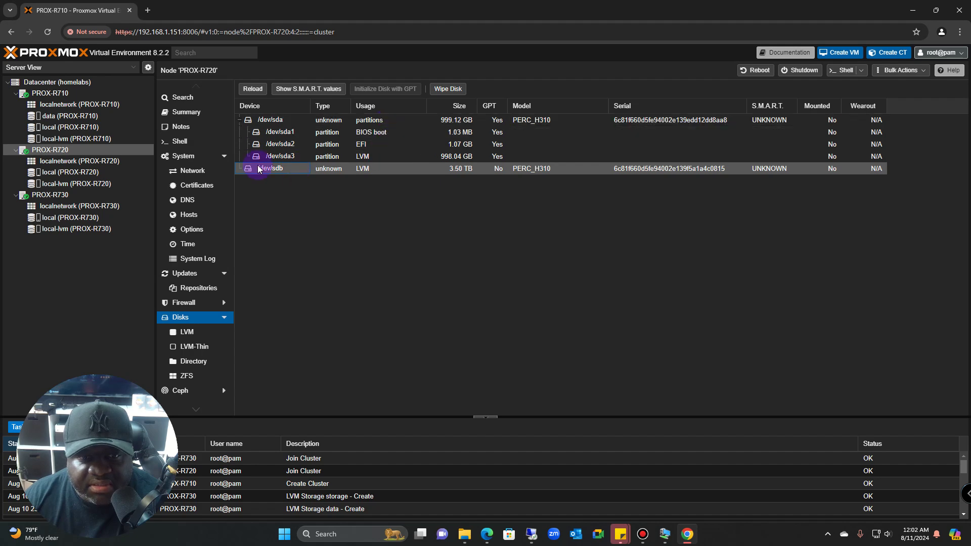
left_click(448, 89)
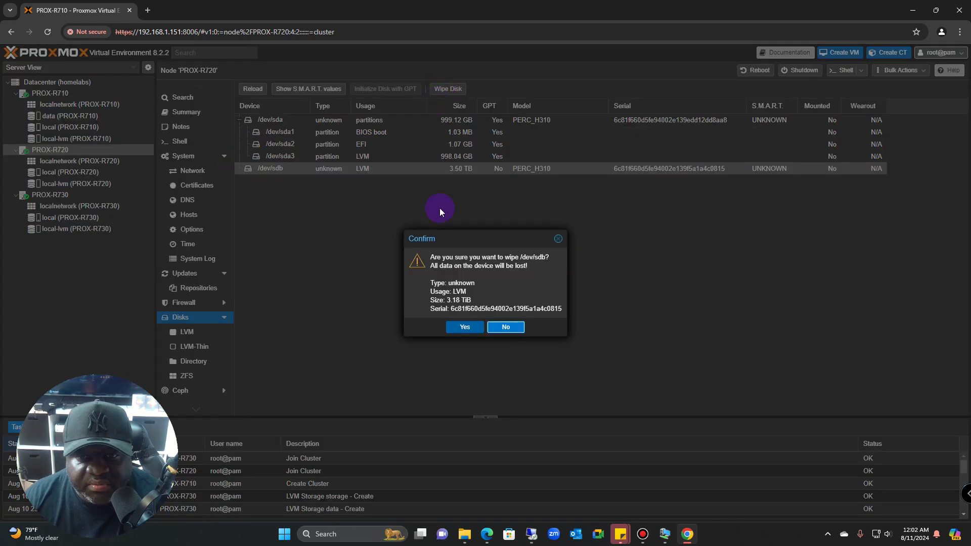
left_click(456, 326)
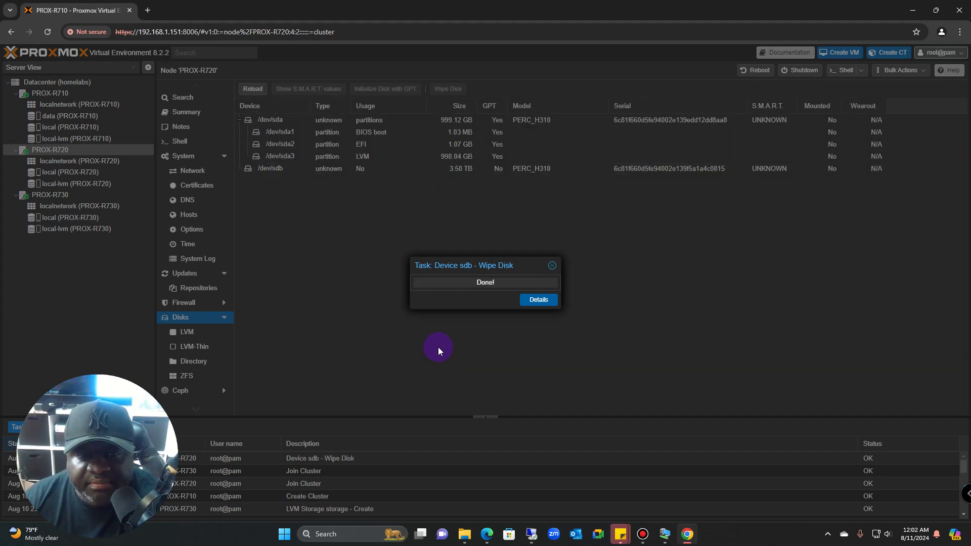
left_click(272, 170)
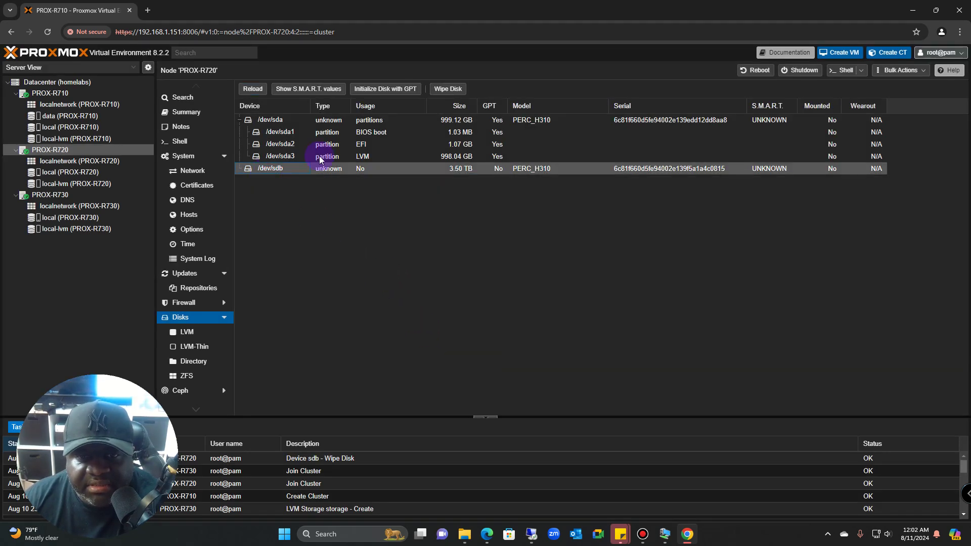
left_click(397, 90)
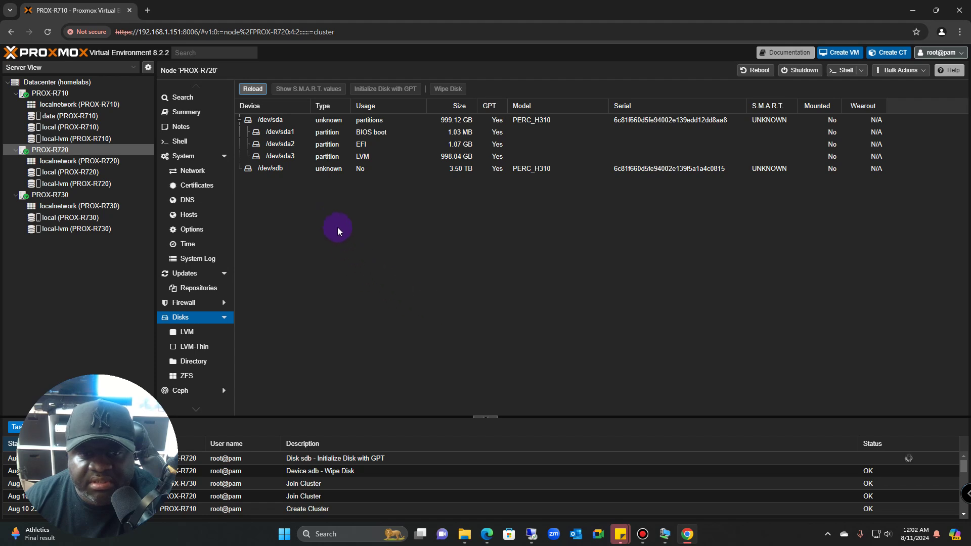
left_click(276, 170)
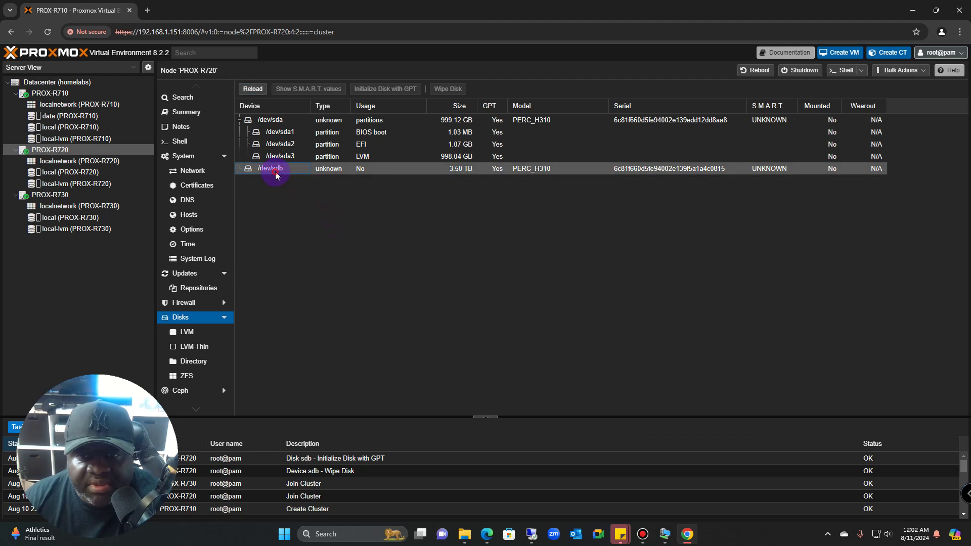
Create an LVM volume group named data on /dev/sdb of PROX-R720, with Add Storage enabled.
left_click(187, 331)
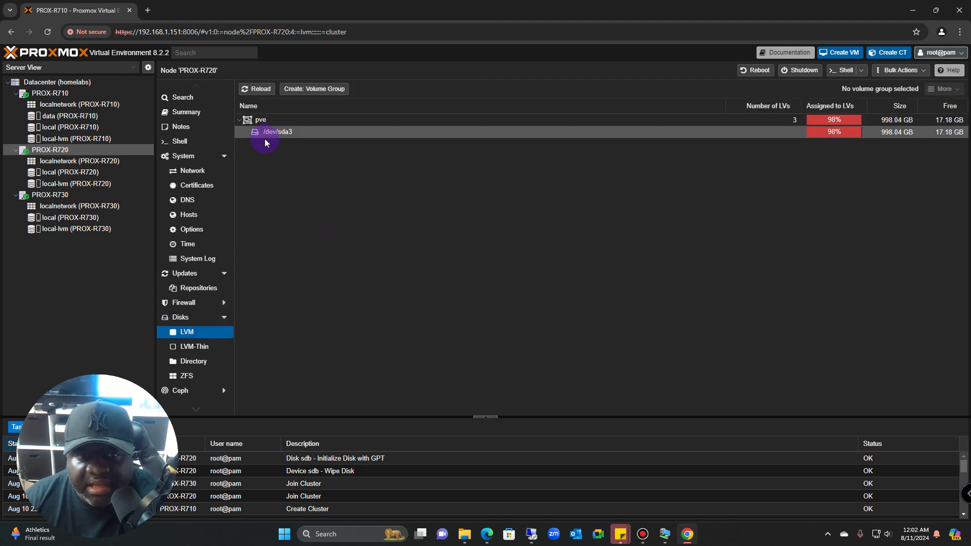
left_click(310, 89)
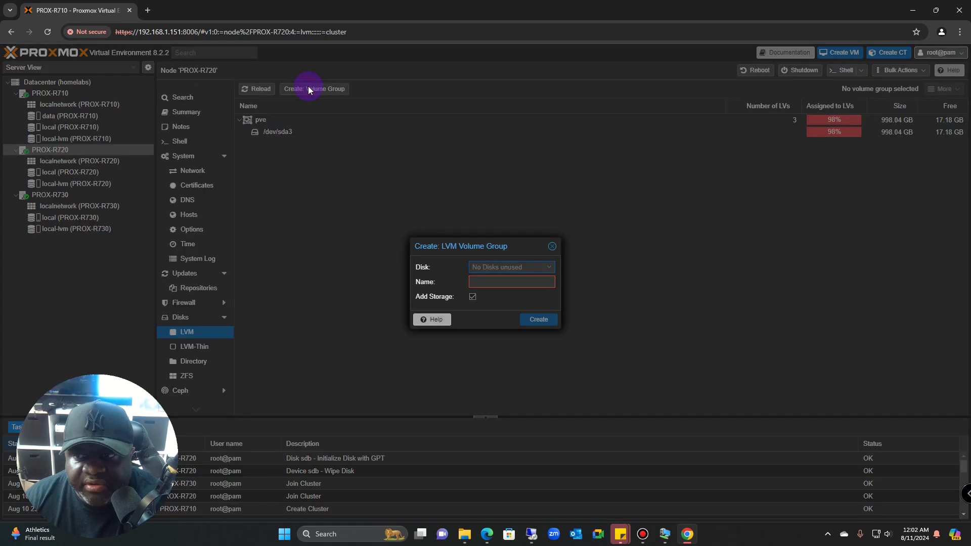
left_click(548, 268)
left_click(530, 297)
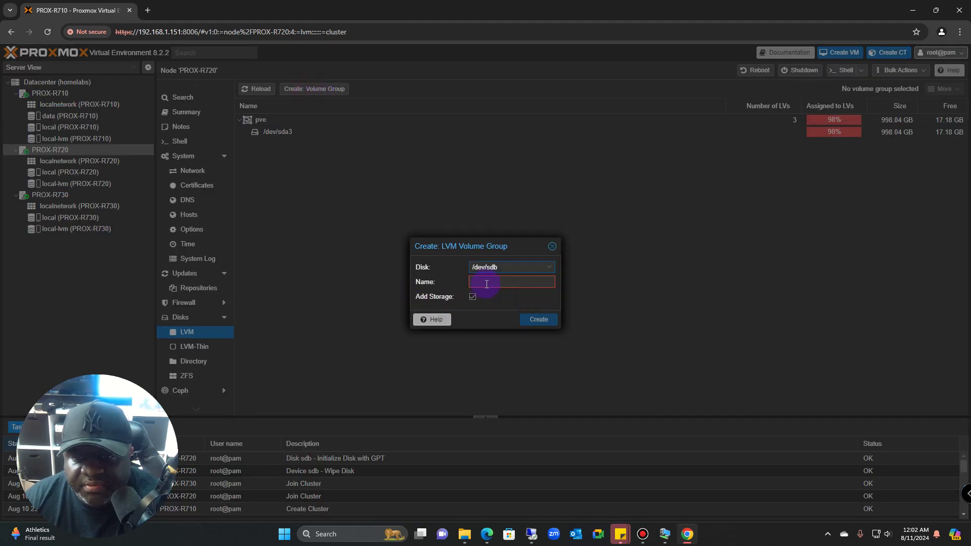
left_click(488, 282)
type("data")
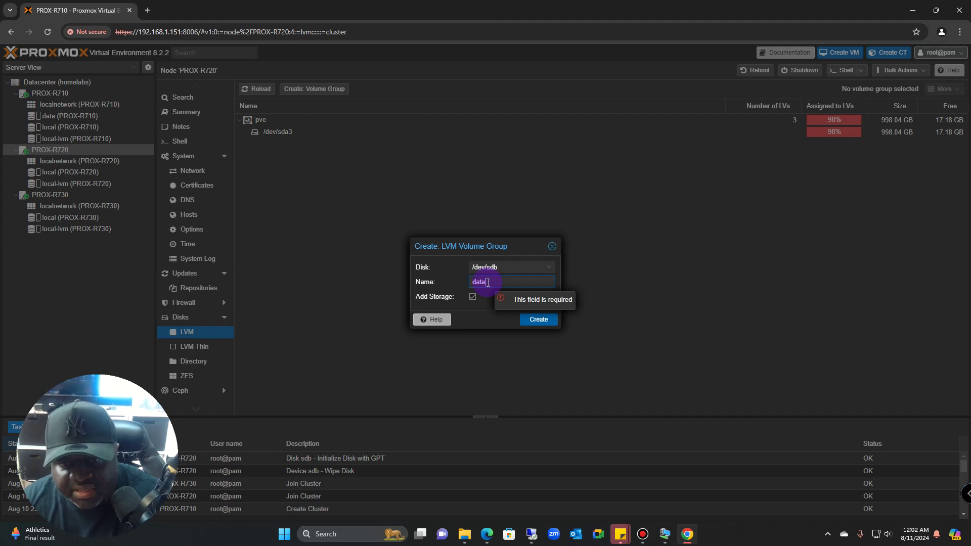
left_click(531, 322)
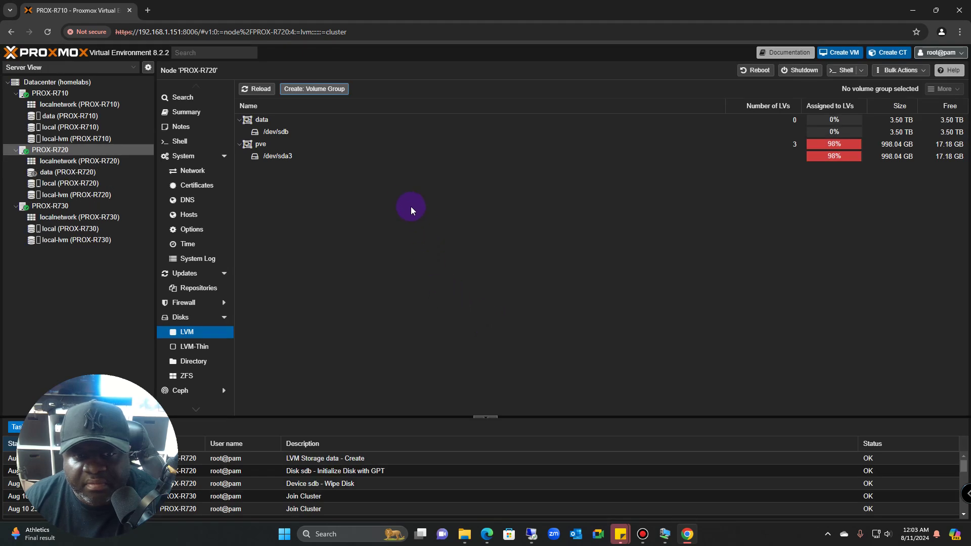
Review the summaries of the data storages on PROX-R710 and PROX-R720.
left_click(51, 175)
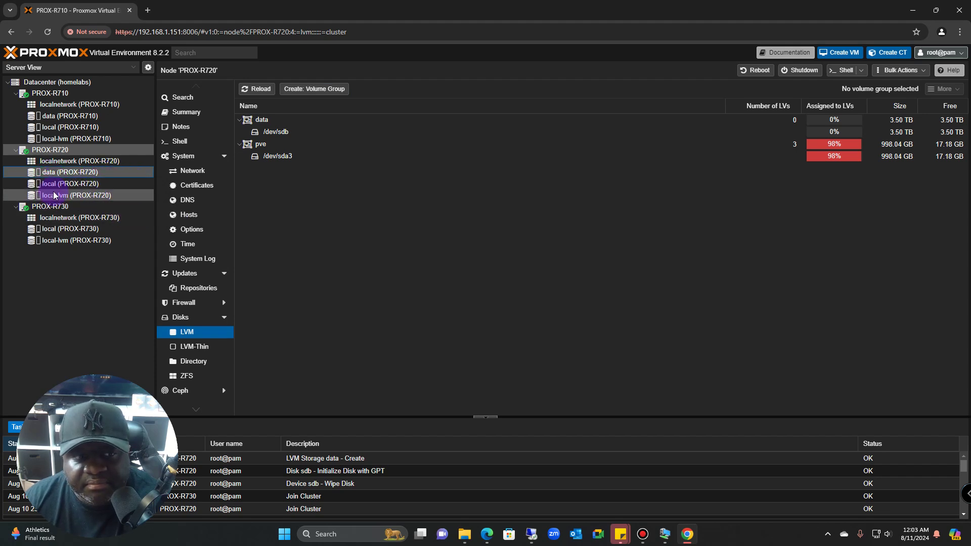
left_click(46, 118)
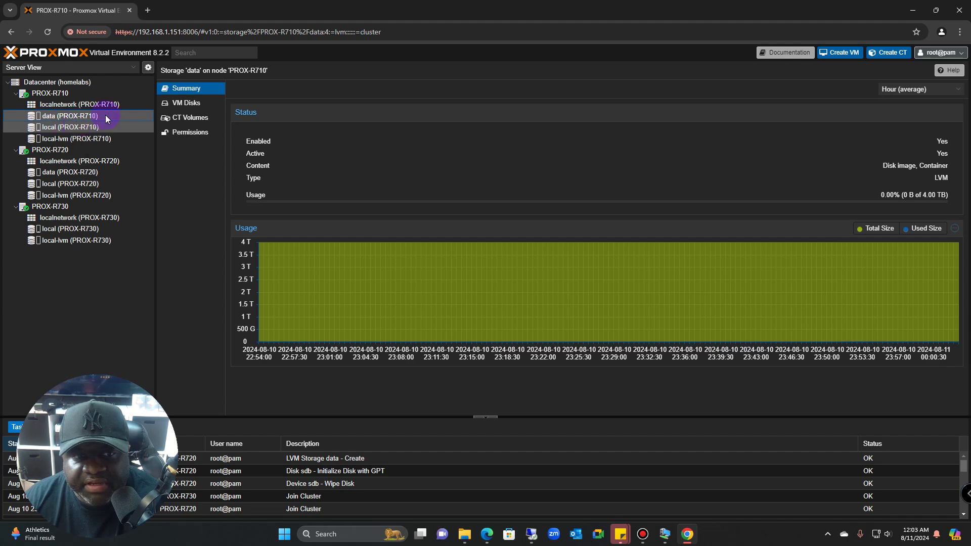
left_click(54, 175)
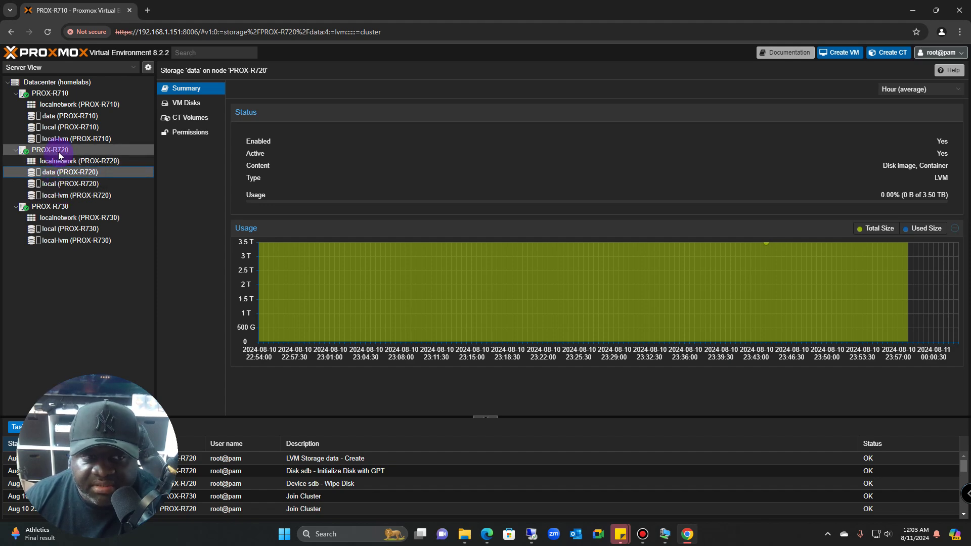
Wipe the disk /dev/sdb on PROX-R730 and initialize it with GPT.
left_click(60, 207)
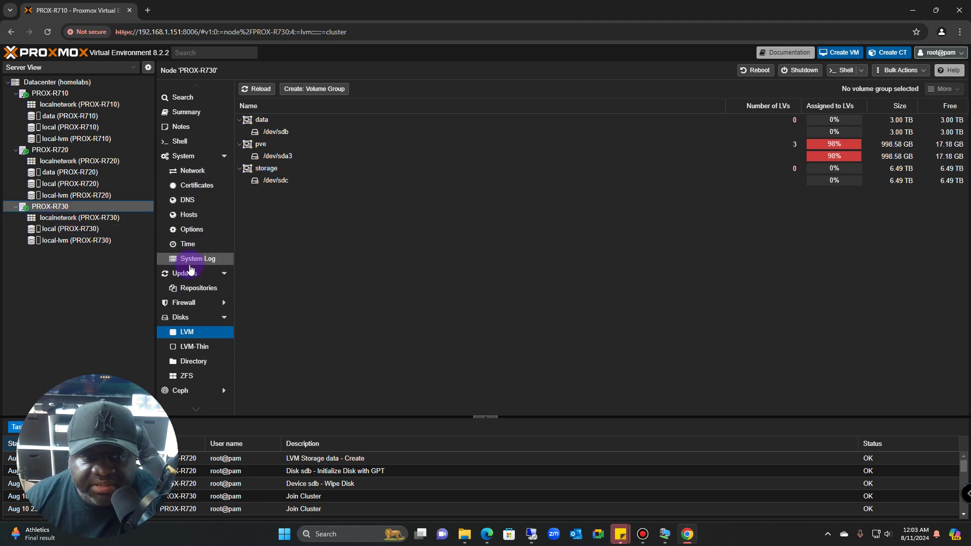
left_click(180, 318)
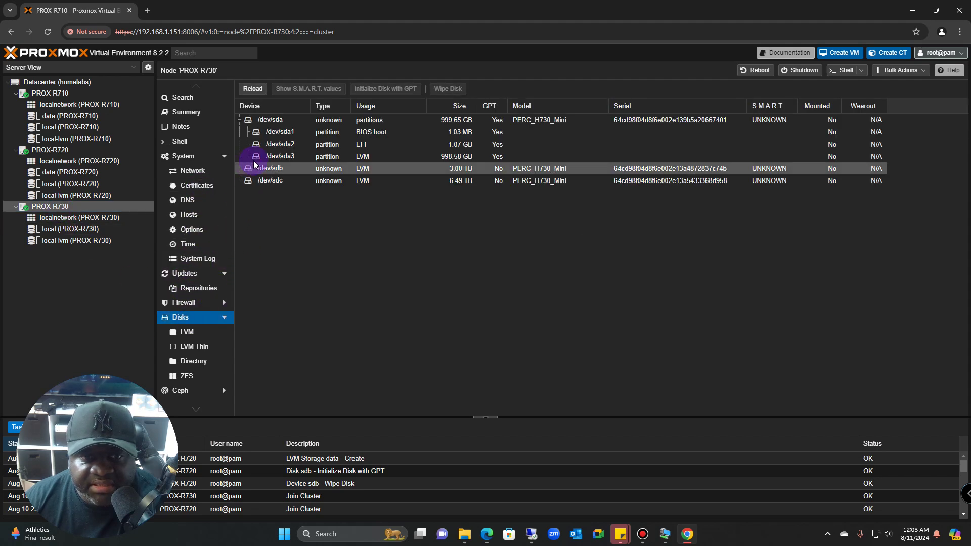
left_click(239, 120)
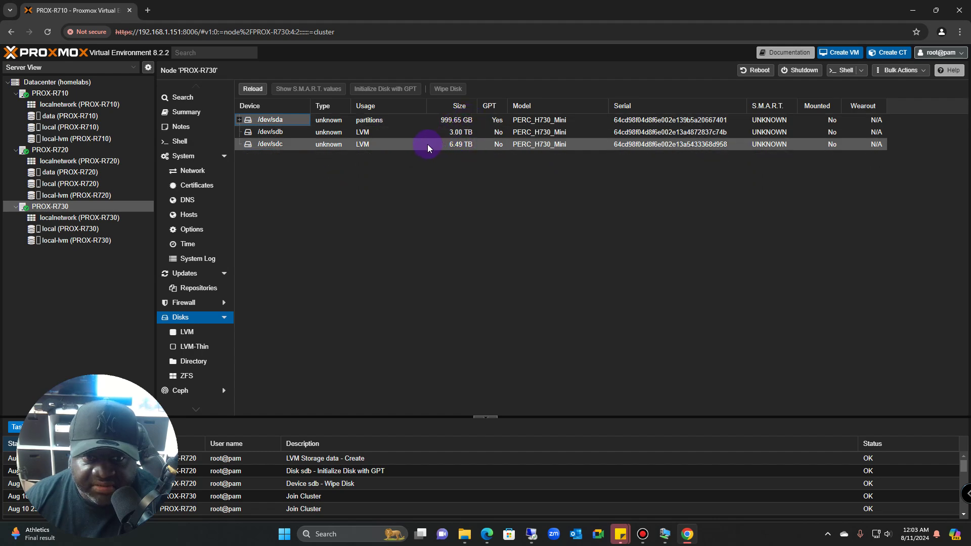
left_click(281, 133)
left_click(445, 90)
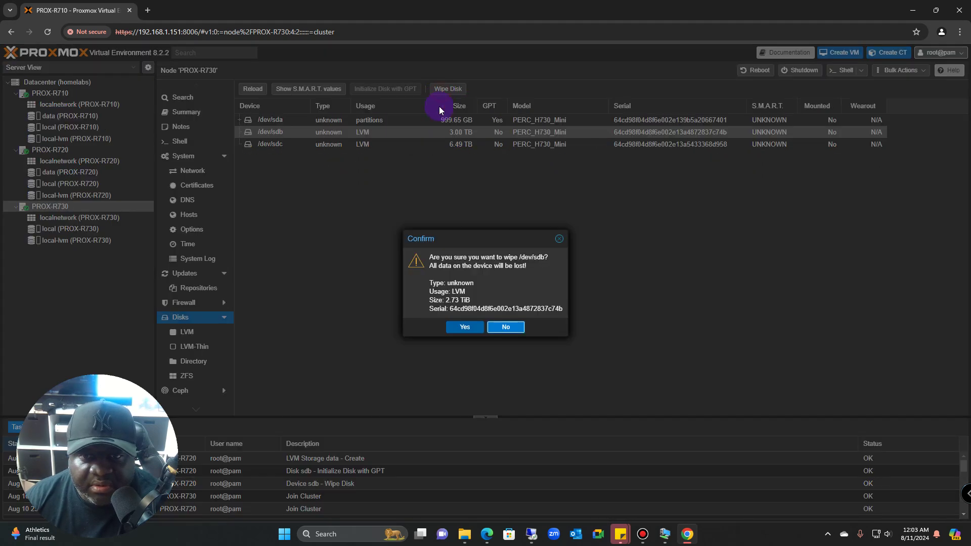
left_click(455, 324)
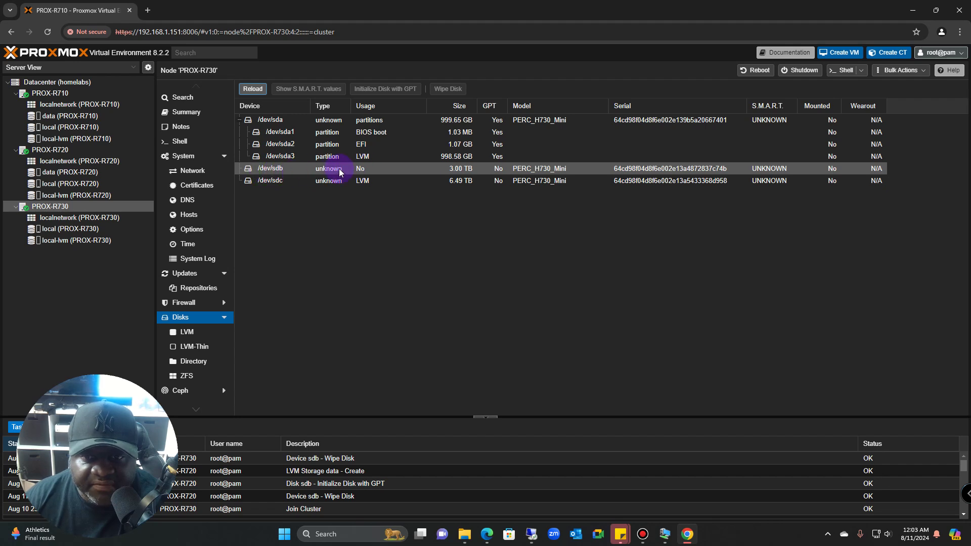
left_click(292, 169)
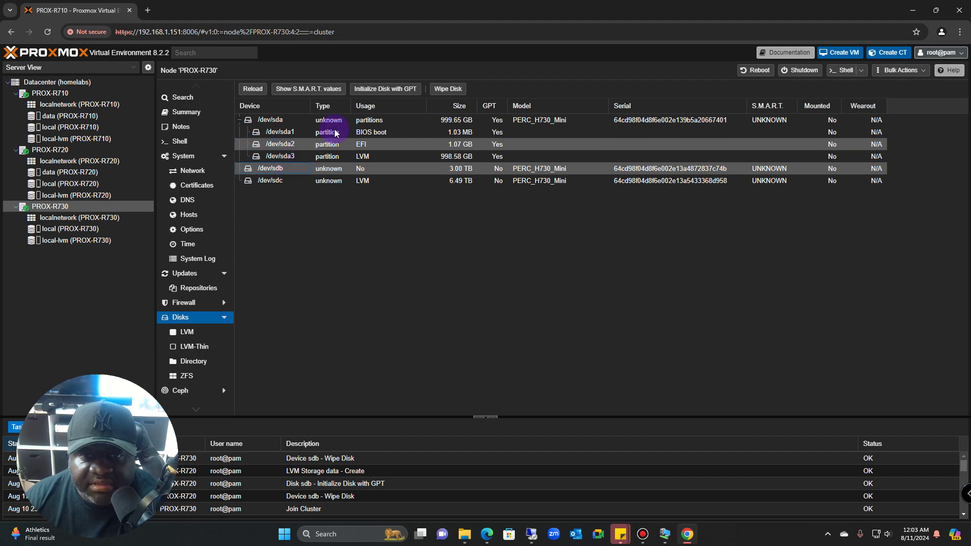
left_click(385, 89)
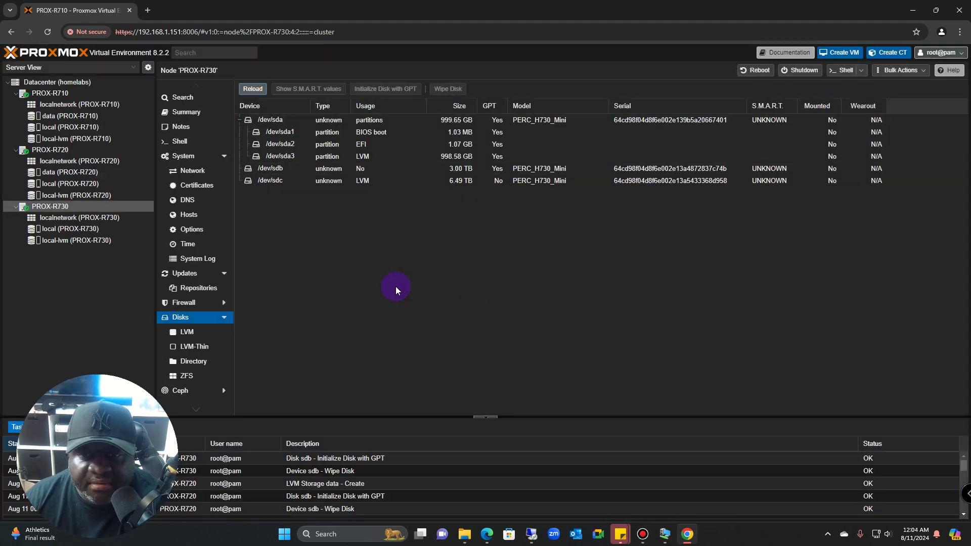
Wipe the disk /dev/sdc on PROX-R730 and initialize it with GPT.
left_click(274, 182)
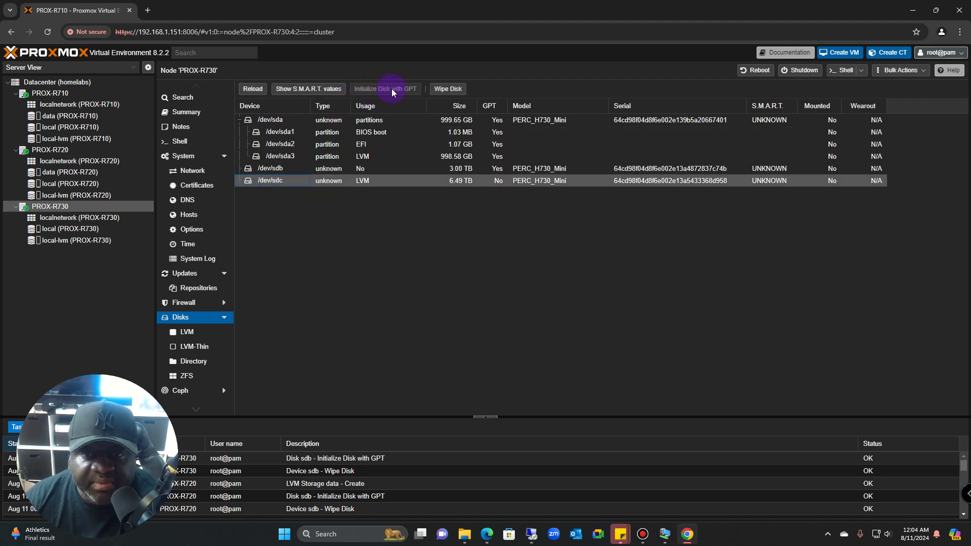
left_click(448, 89)
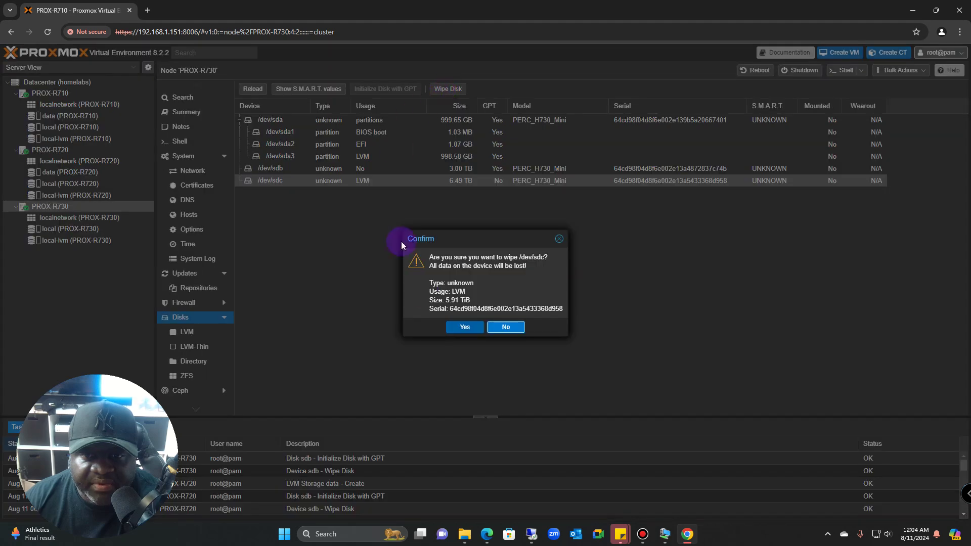
left_click(462, 327)
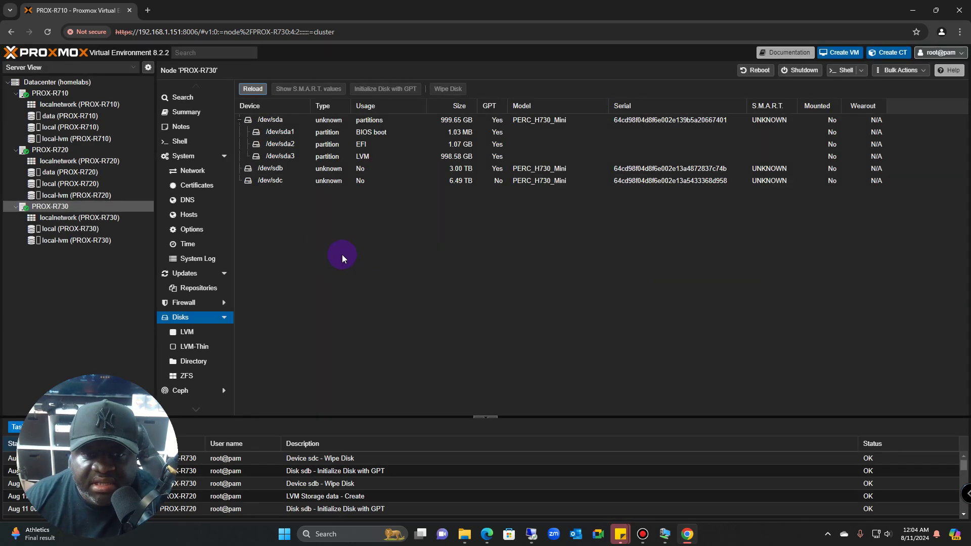
left_click(288, 181)
left_click(365, 90)
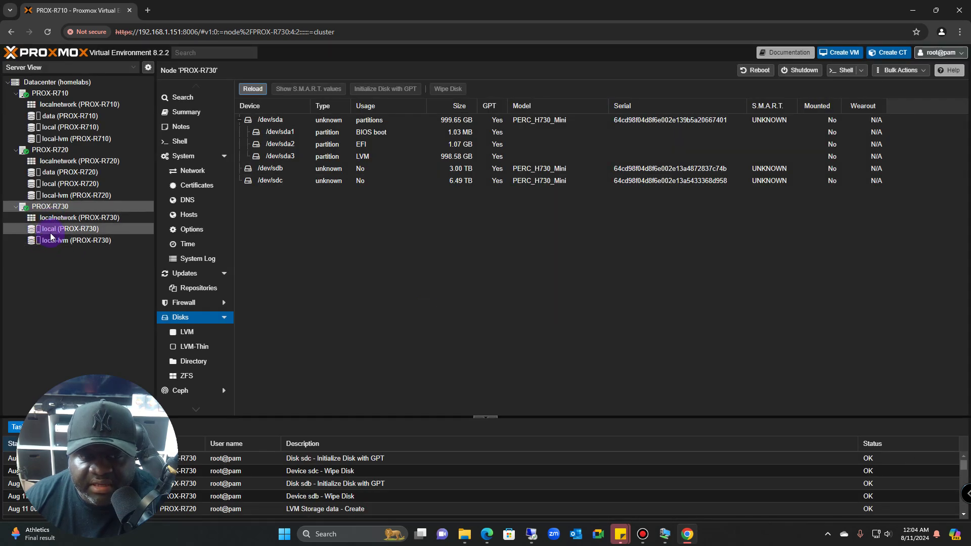
Create an LVM volume group named data on /dev/sdb of PROX-R730 with Add Storage enabled, and check the new storage's summary.
left_click(178, 332)
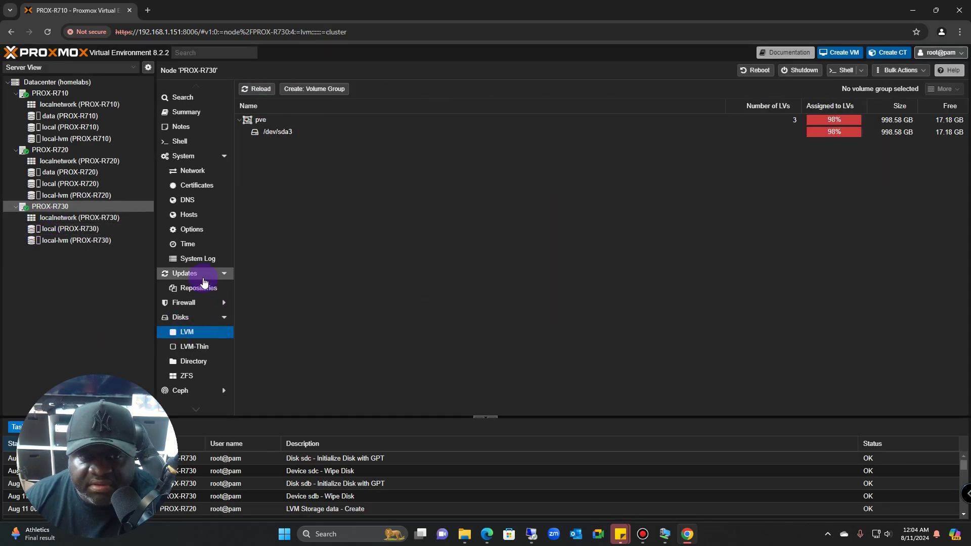
left_click(299, 90)
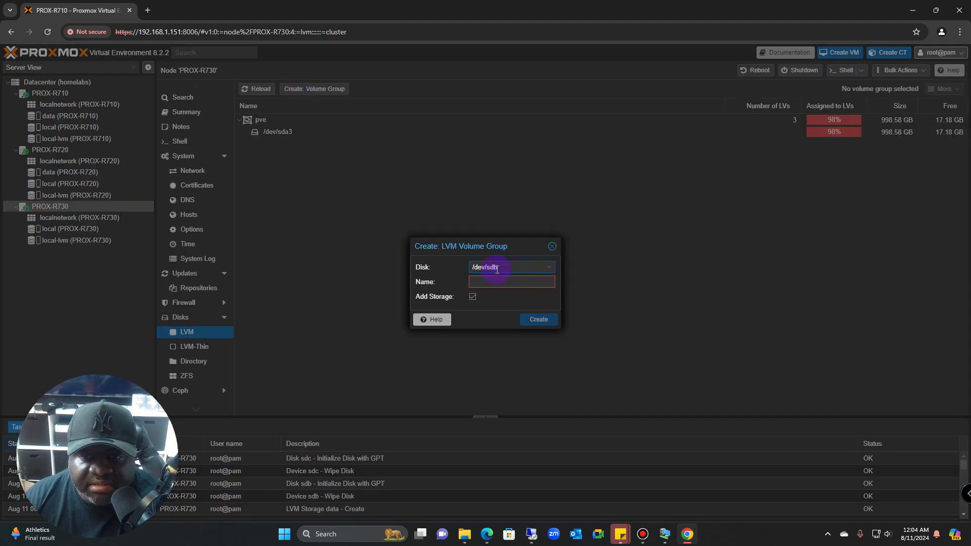
left_click(548, 273)
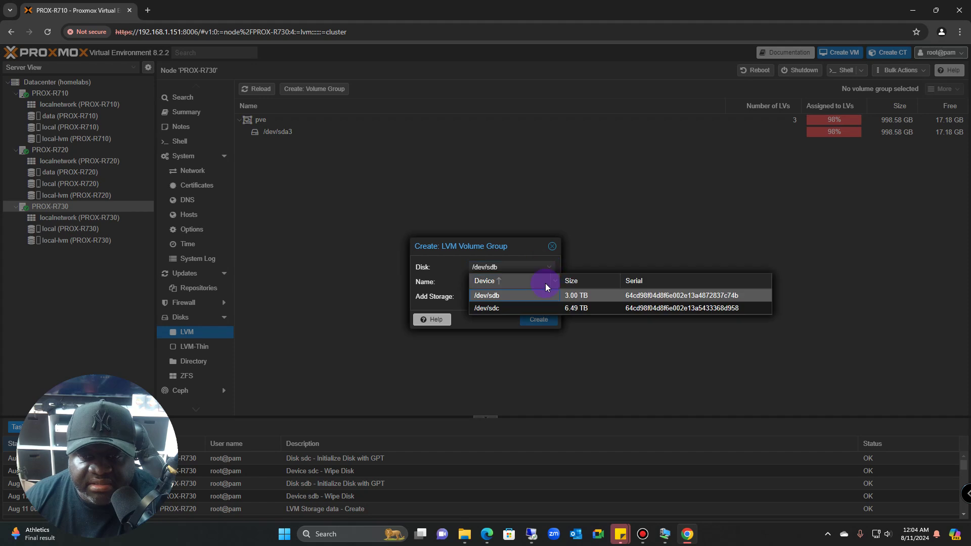
left_click(494, 287)
left_click(495, 287)
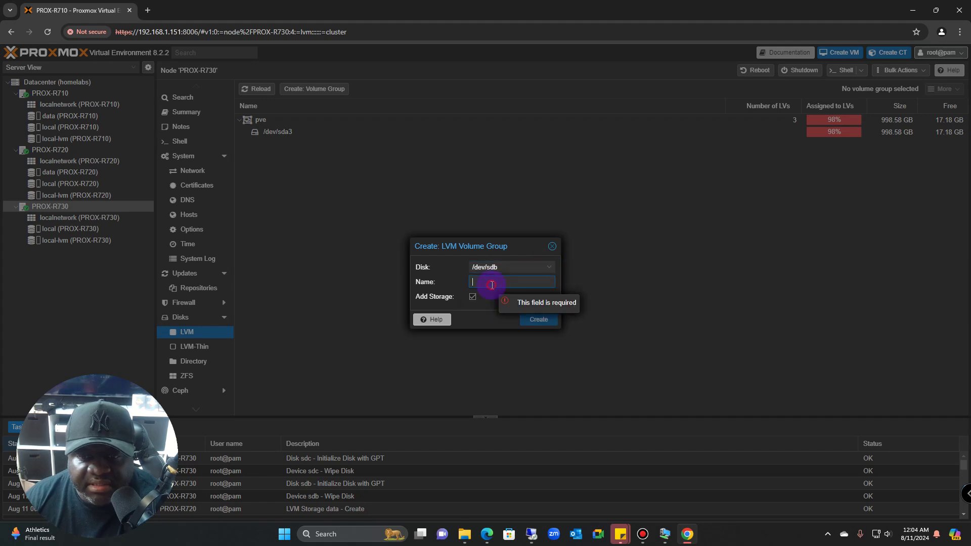
type("data")
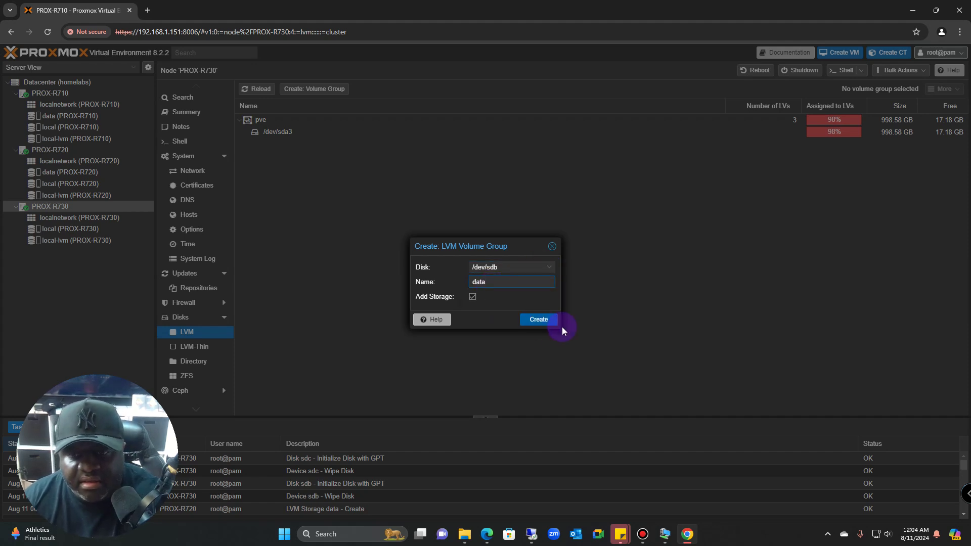
left_click(541, 319)
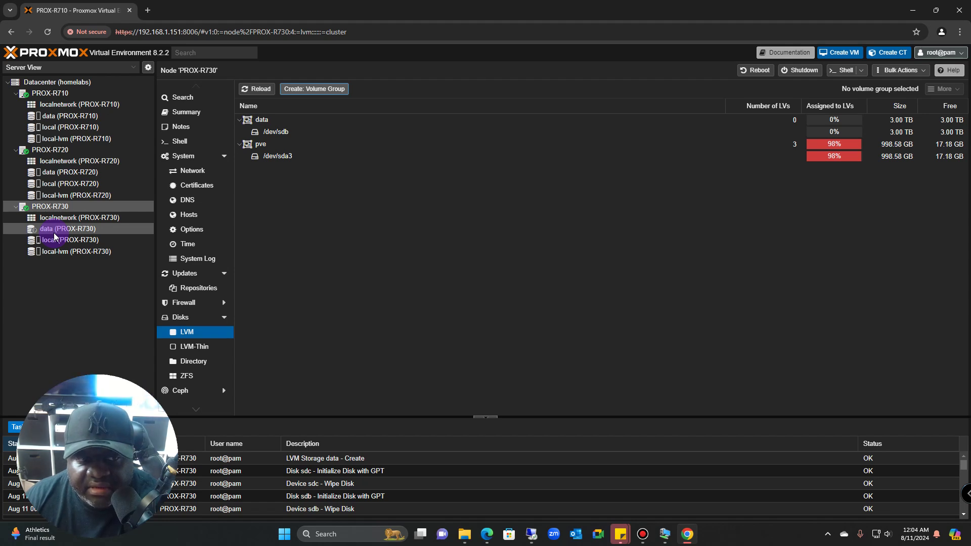
left_click(56, 235)
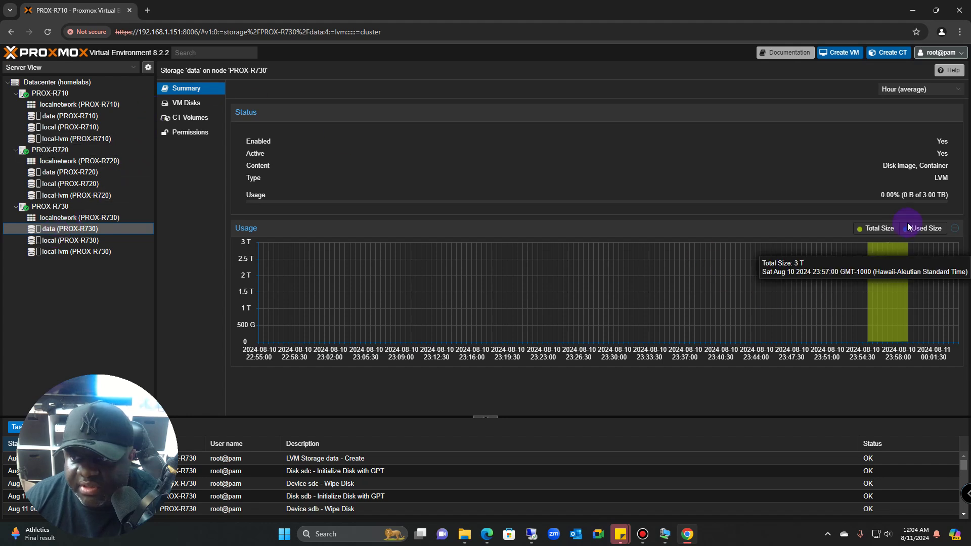
Create an LVM volume group named storage on /dev/sdc of PROX-R730, with Add Storage enabled.
left_click(51, 206)
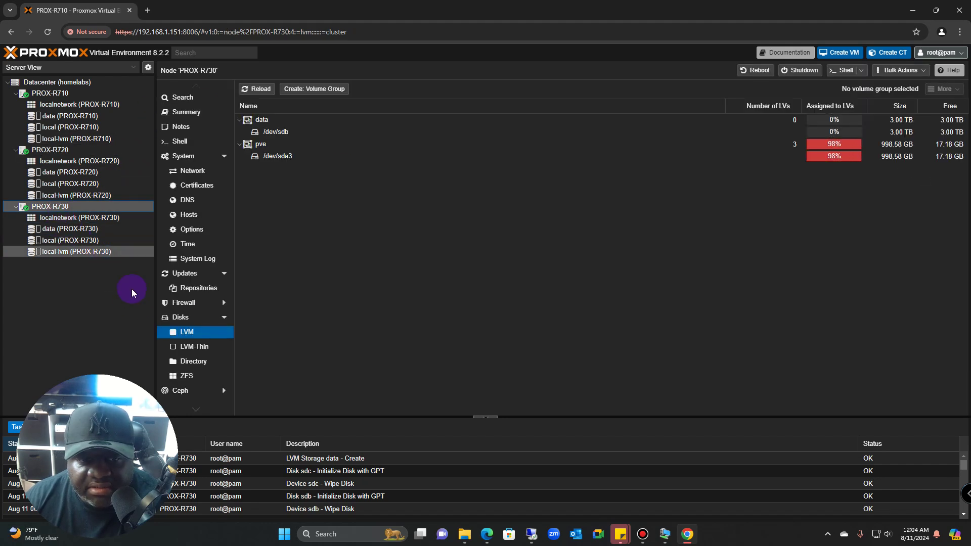
left_click(314, 89)
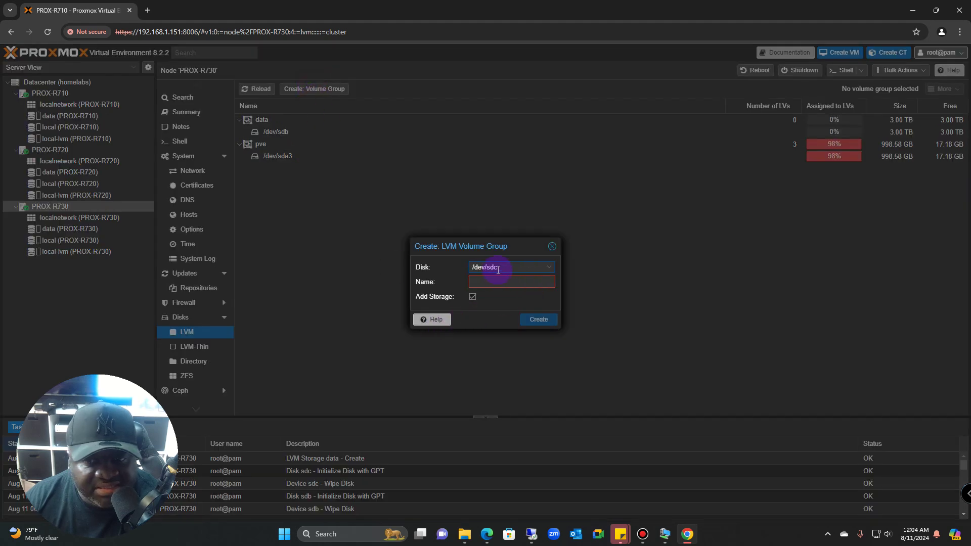
left_click(550, 268)
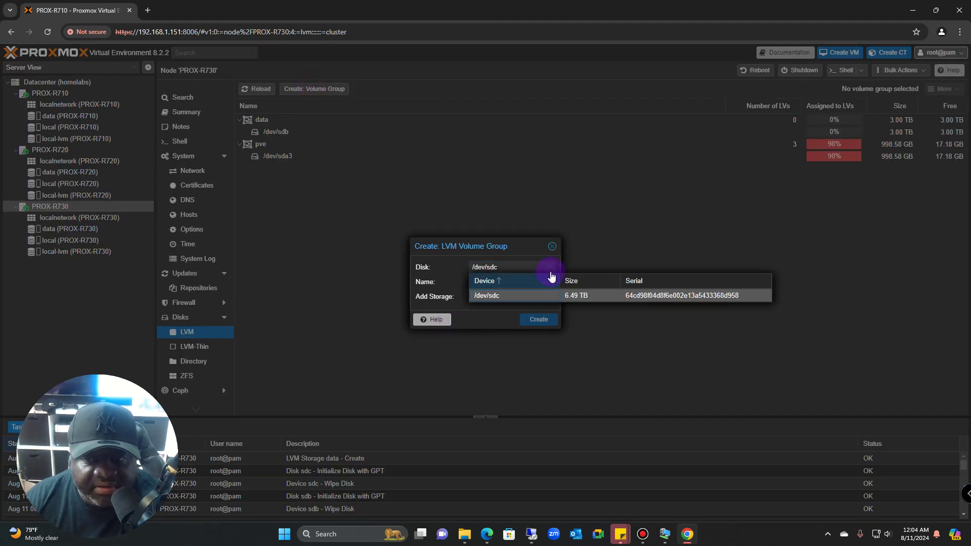
left_click(536, 302)
left_click(480, 282)
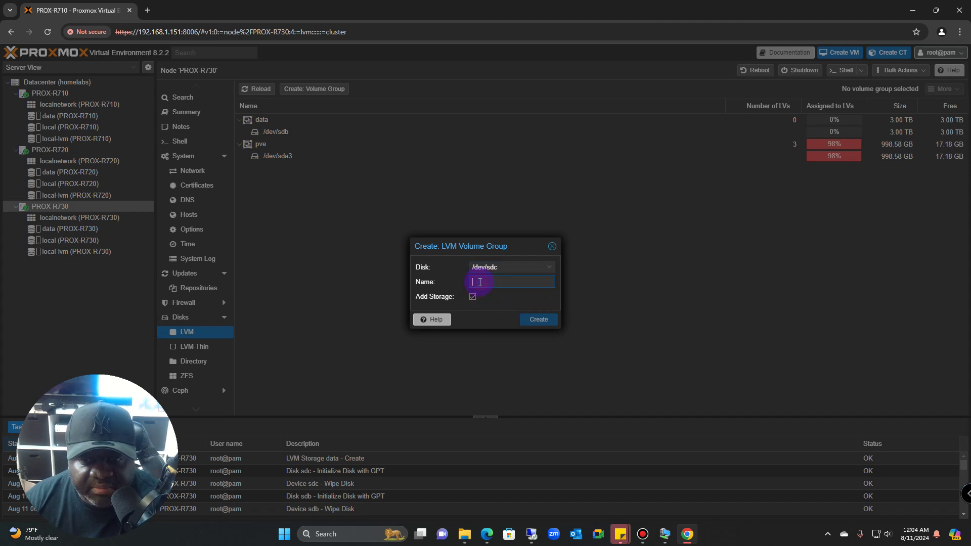
type("storage")
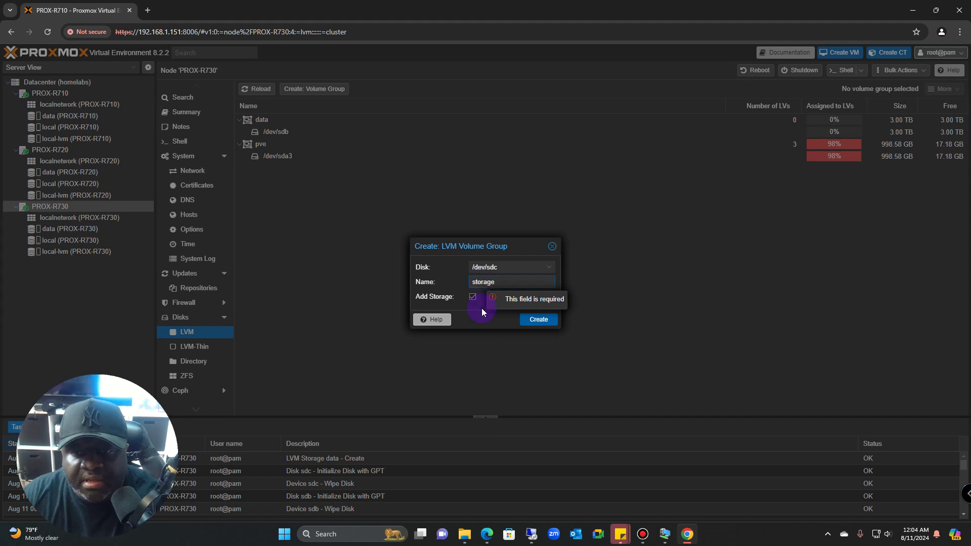
left_click(538, 319)
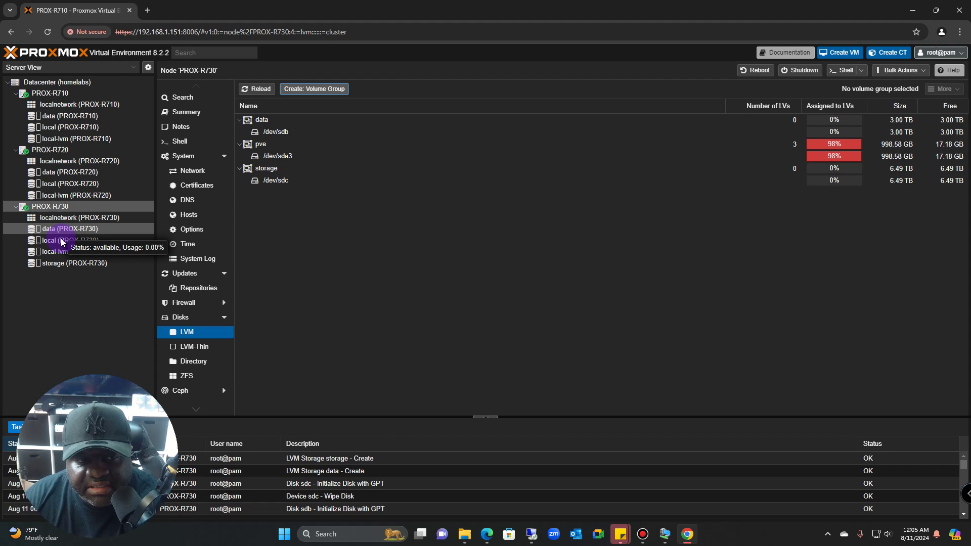
Review the summary of the storage named storage on PROX-R730 and the LVM volume groups of PROX-R730 and PROX-R710.
left_click(51, 264)
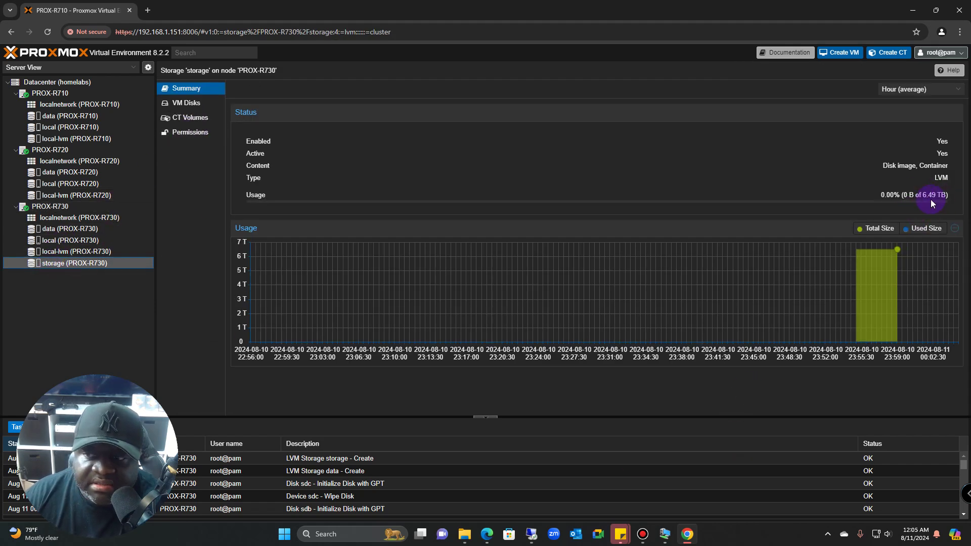
left_click(52, 207)
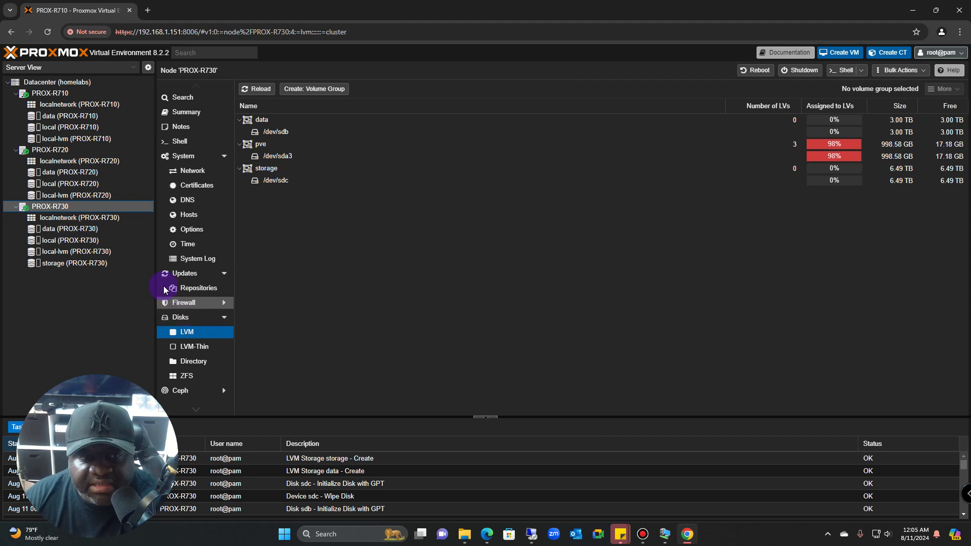
left_click(50, 93)
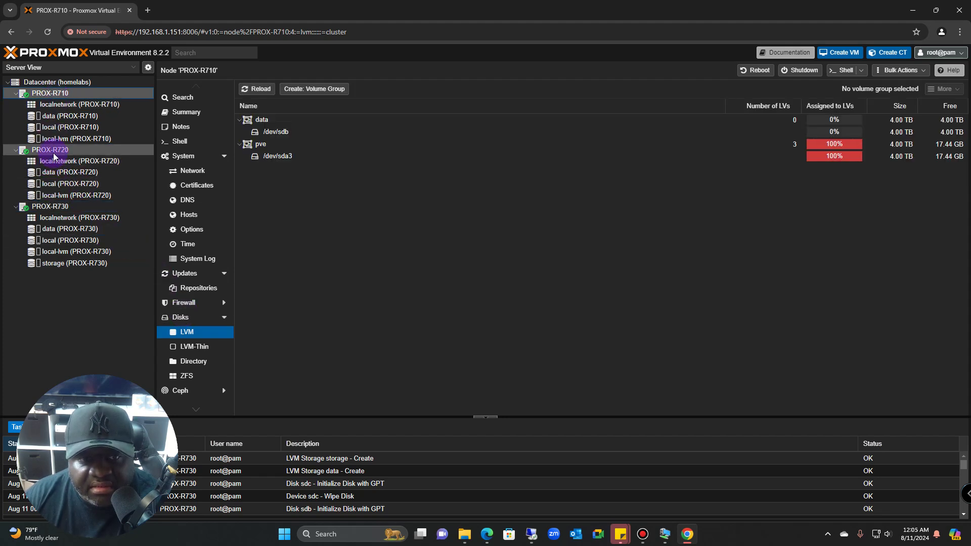